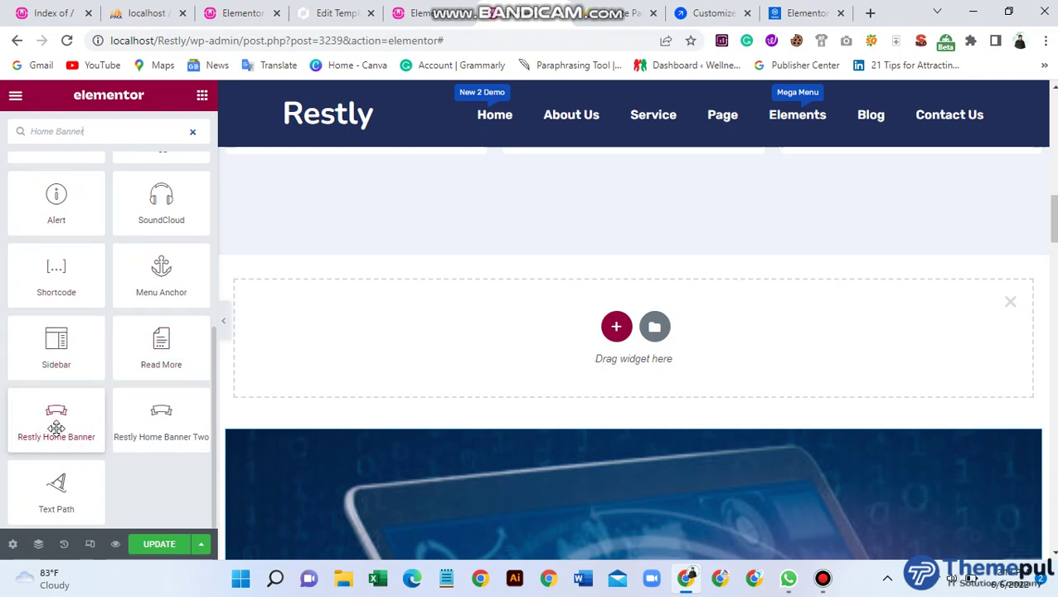
Drag the Restly Home Banner widget from the panel into the empty section's drop zone.
{"action": "left_click_drag", "start_coordinate": [45, 432], "coordinate": [552, 337]}
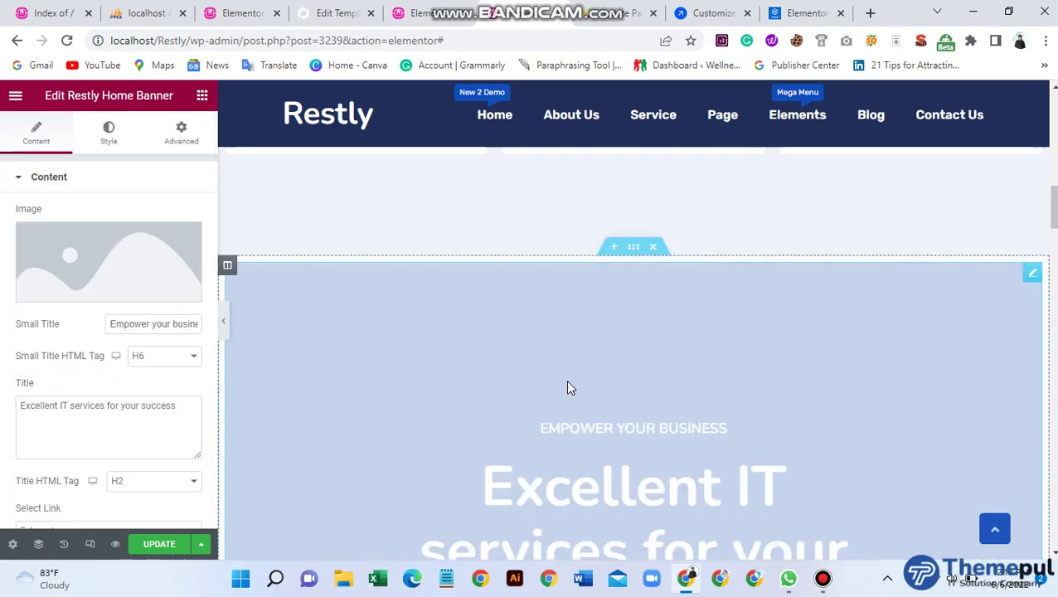
{"action": "scroll", "coordinate": [568, 387], "scroll_direction": "down", "scroll_amount": 5}
{"action": "scroll", "coordinate": [568, 387], "scroll_direction": "up", "scroll_amount": 2}
{"action": "scroll", "coordinate": [568, 387], "scroll_direction": "up", "scroll_amount": 3}
{"action": "scroll", "coordinate": [568, 387], "scroll_direction": "down", "scroll_amount": 1}
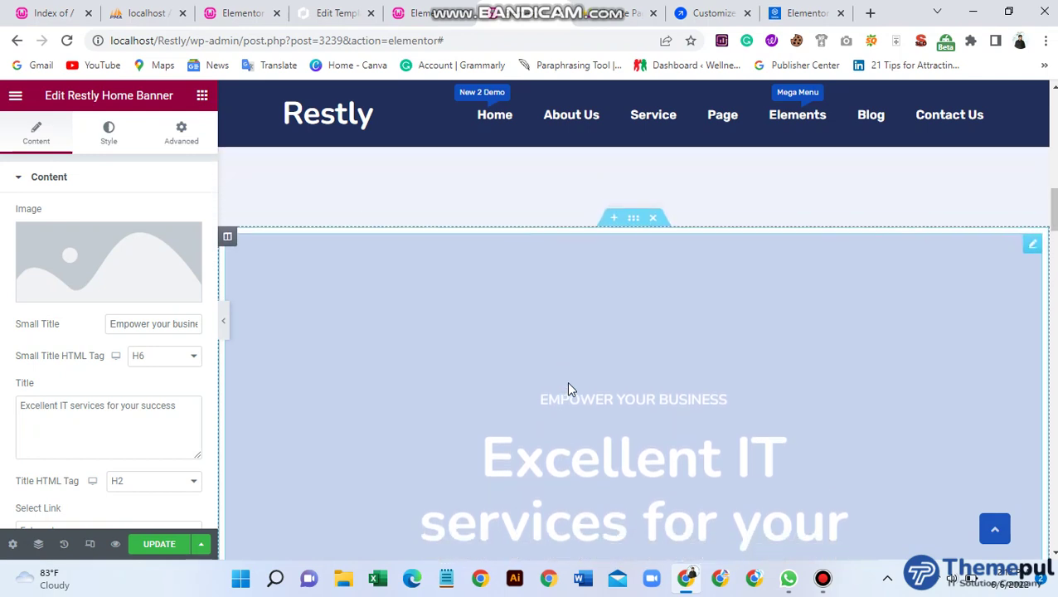
{"action": "scroll", "coordinate": [569, 387], "scroll_direction": "down", "scroll_amount": 3}
{"action": "scroll", "coordinate": [569, 384], "scroll_direction": "up", "scroll_amount": 3}
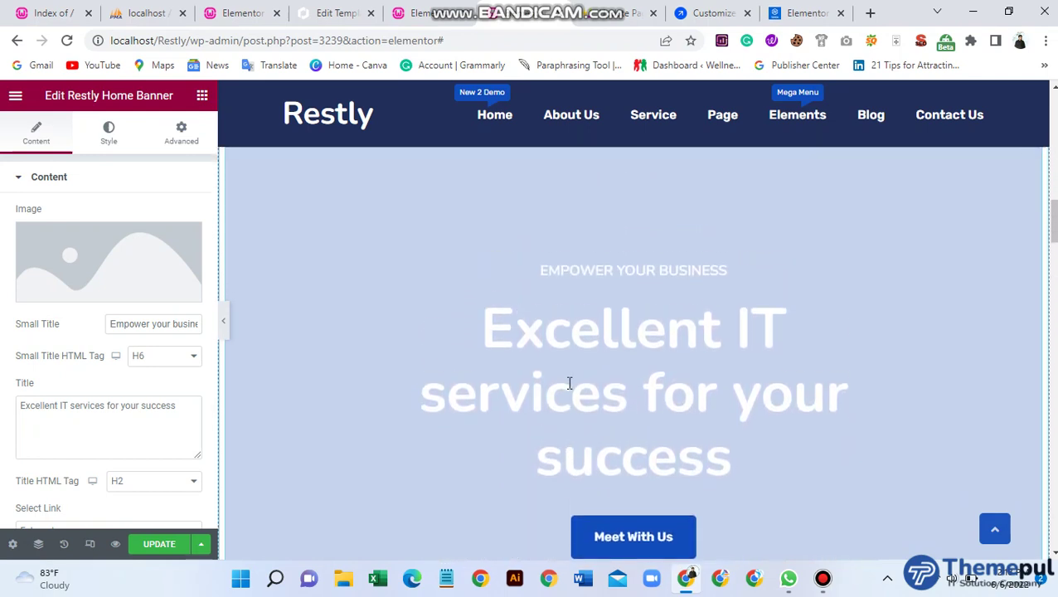
{"action": "scroll", "coordinate": [573, 365], "scroll_direction": "down", "scroll_amount": 1}
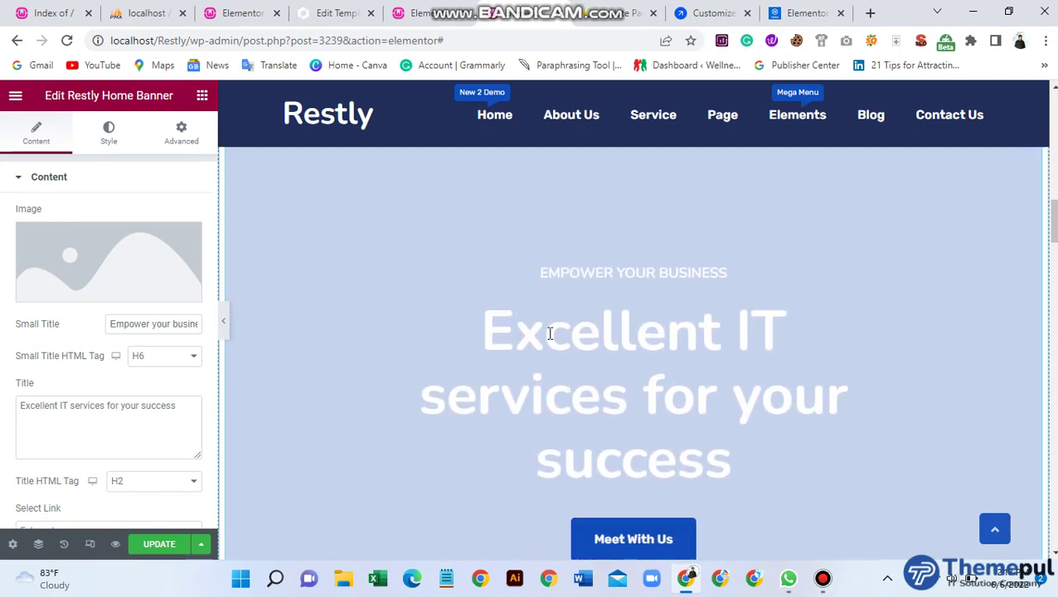
{"action": "scroll", "coordinate": [581, 374], "scroll_direction": "down", "scroll_amount": 2}
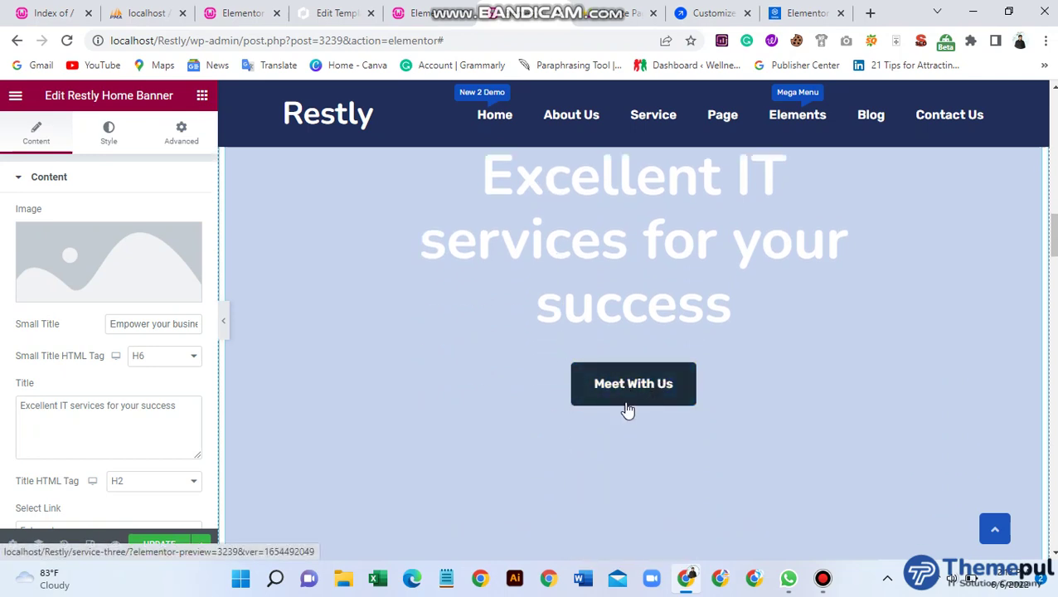
{"action": "scroll", "coordinate": [605, 427], "scroll_direction": "down", "scroll_amount": 2}
{"action": "scroll", "coordinate": [444, 309], "scroll_direction": "up", "scroll_amount": 6}
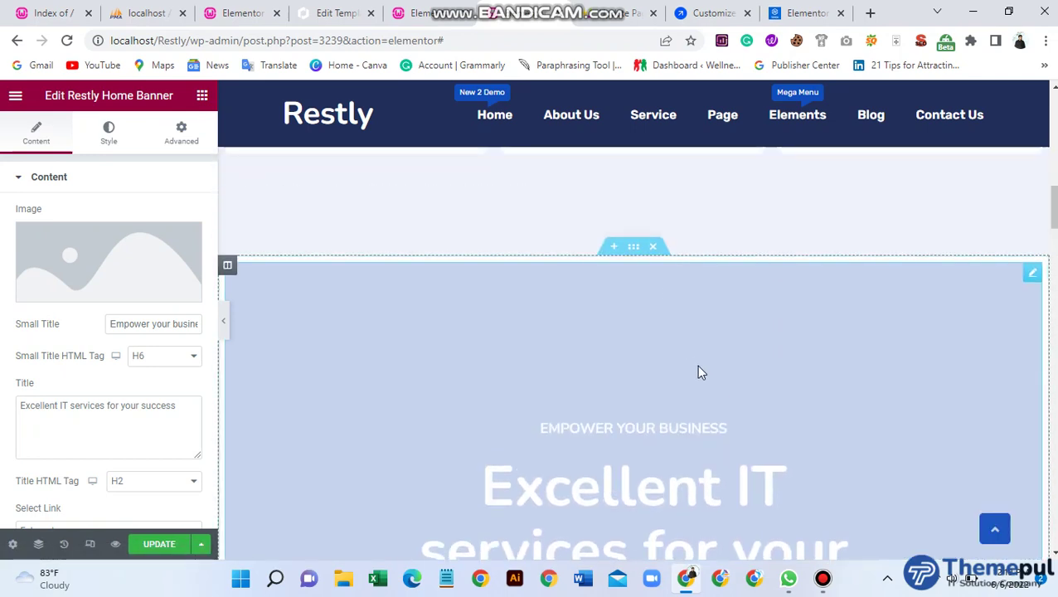
{"action": "scroll", "coordinate": [698, 373], "scroll_direction": "down", "scroll_amount": 1}
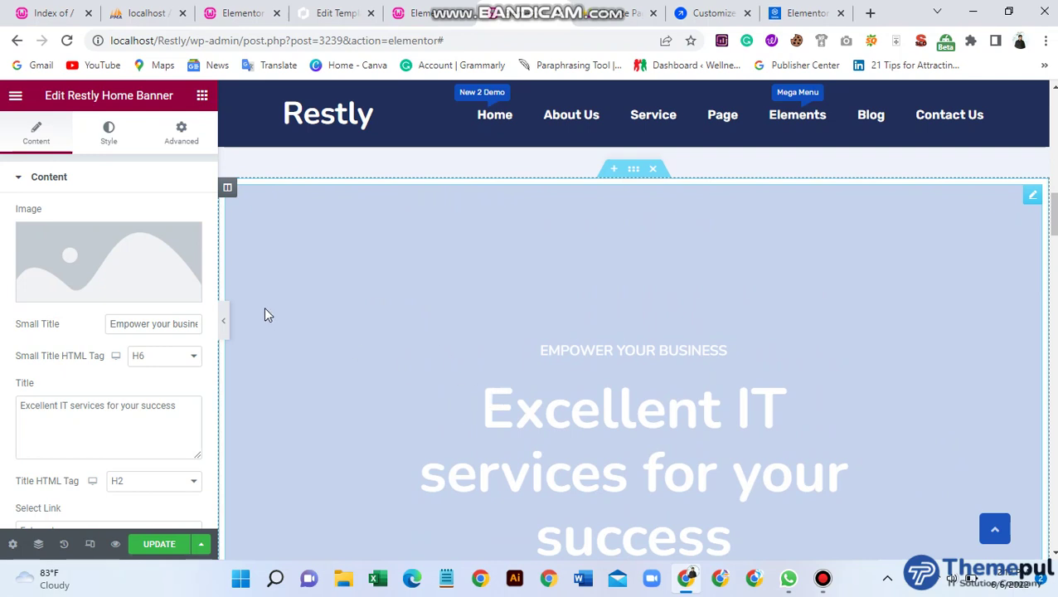
{"action": "mouse_move", "coordinate": [172, 255]}
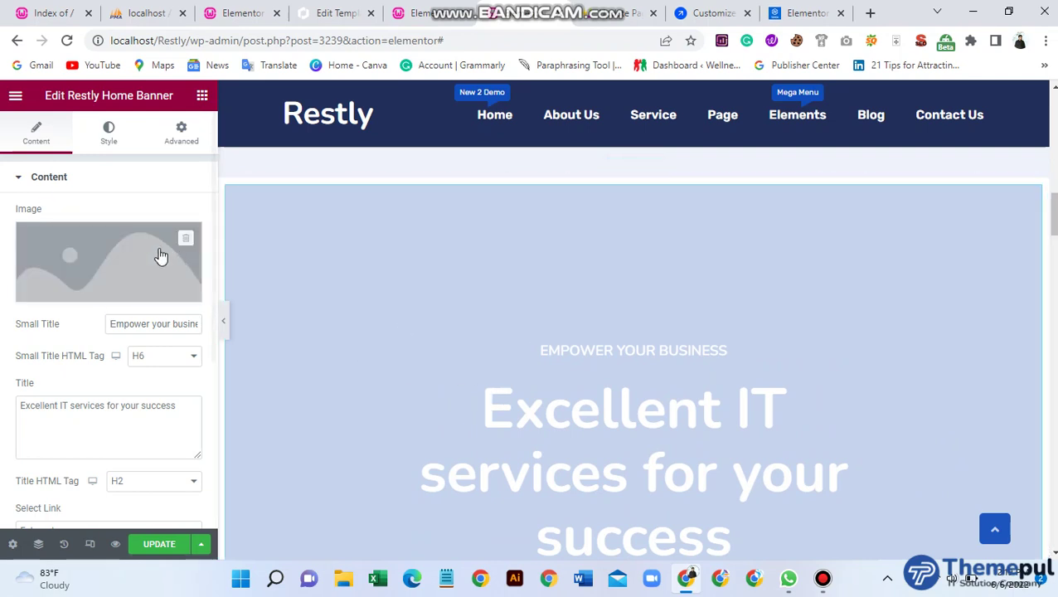
{"action": "scroll", "coordinate": [537, 328], "scroll_direction": "down", "scroll_amount": 2}
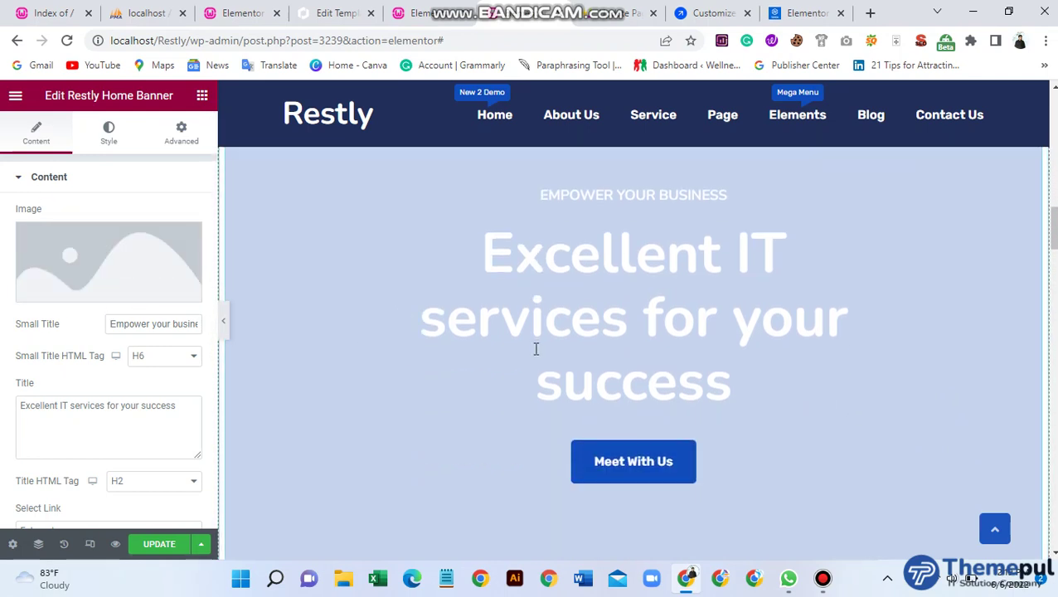
{"action": "scroll", "coordinate": [536, 349], "scroll_direction": "down", "scroll_amount": 2}
{"action": "scroll", "coordinate": [521, 357], "scroll_direction": "up", "scroll_amount": 3}
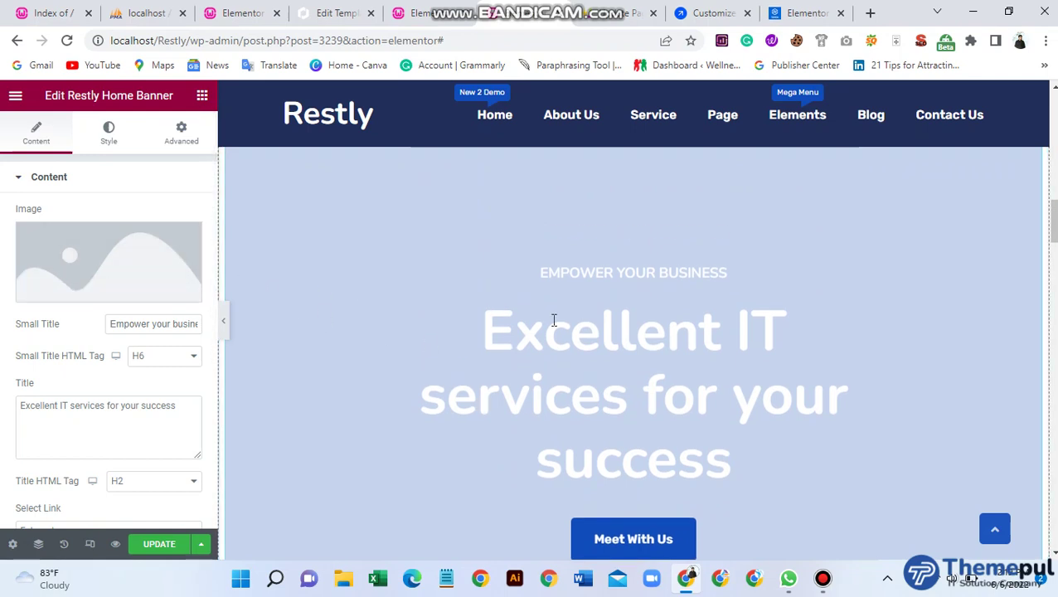
{"action": "mouse_move", "coordinate": [154, 284]}
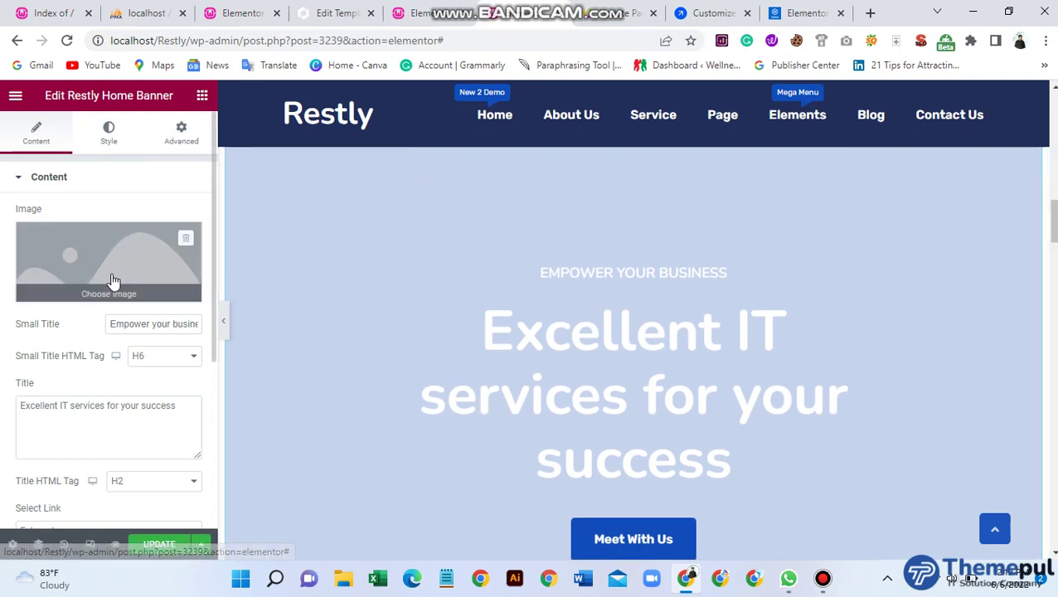
Insert project1.jpg from the Media Library as the banner's background image.
{"action": "left_click", "coordinate": [114, 283]}
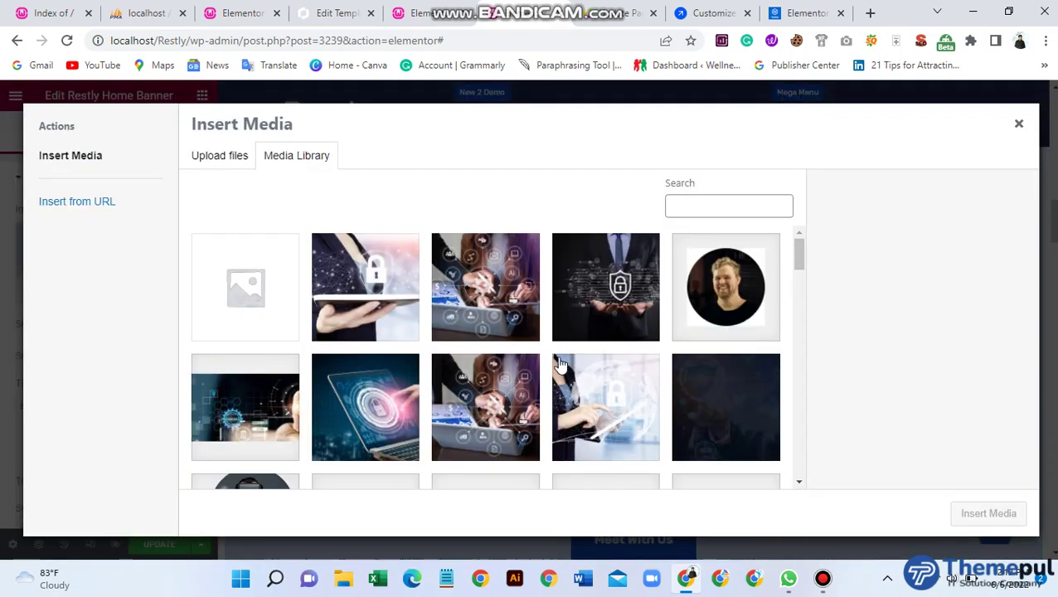
{"action": "left_click", "coordinate": [368, 410]}
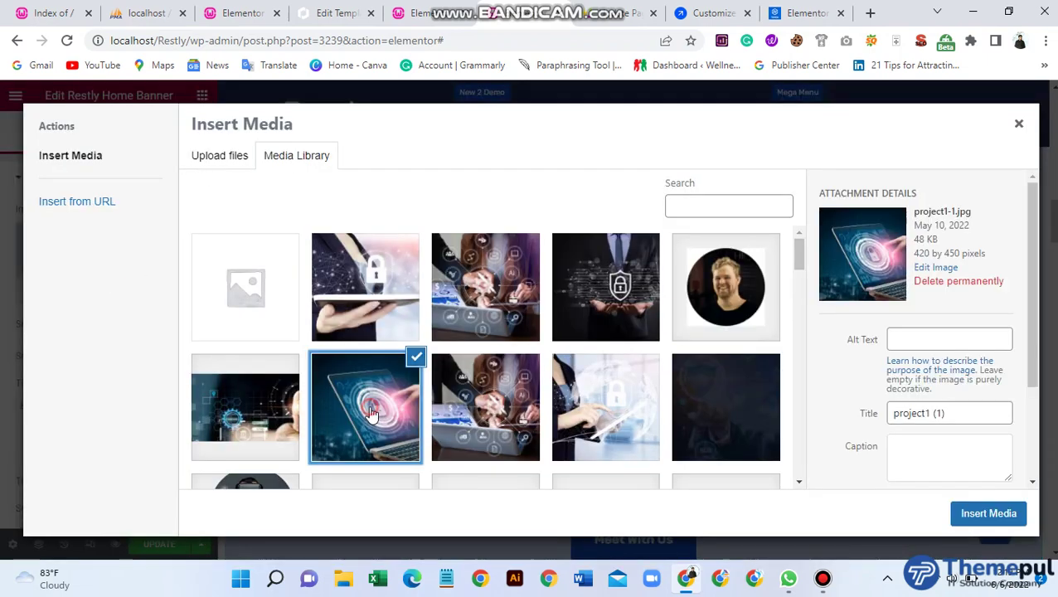
{"action": "left_click", "coordinate": [981, 514]}
{"action": "scroll", "coordinate": [740, 357], "scroll_direction": "down", "scroll_amount": 3}
{"action": "scroll", "coordinate": [740, 357], "scroll_direction": "up", "scroll_amount": 3}
{"action": "scroll", "coordinate": [741, 357], "scroll_direction": "down", "scroll_amount": 1}
{"action": "scroll", "coordinate": [742, 365], "scroll_direction": "up", "scroll_amount": 1}
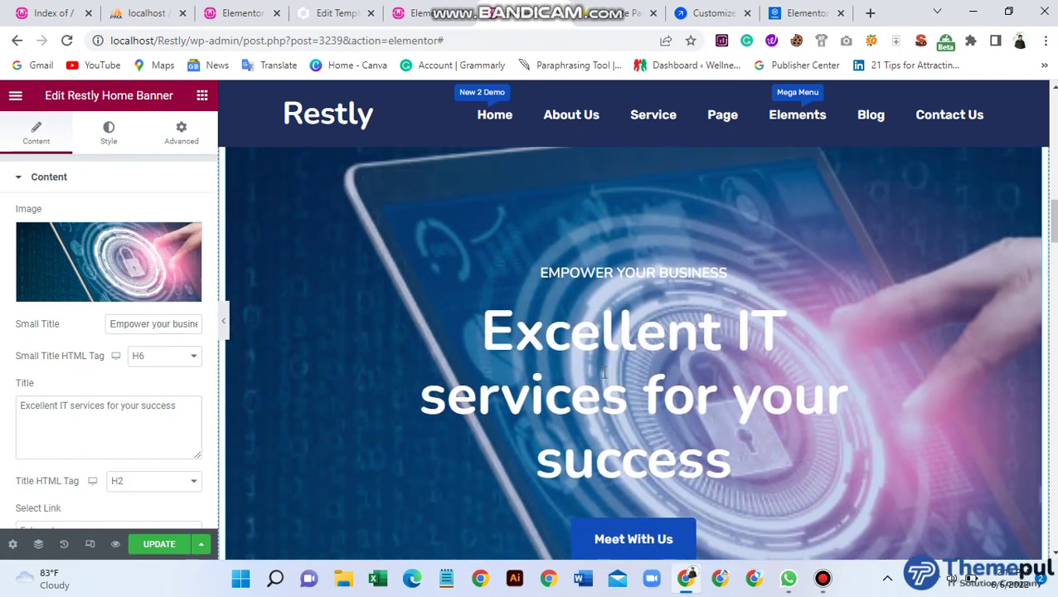
Keep the small title as 'Empower your business' and set its HTML tag to H3.
{"action": "triple_click", "coordinate": [137, 324]}
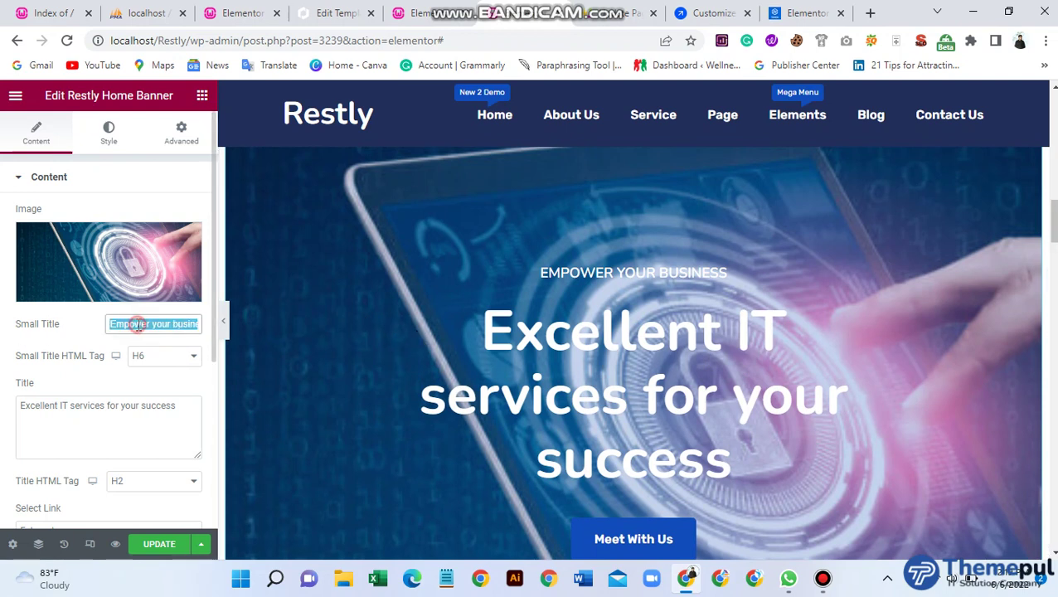
{"action": "left_click_drag", "start_coordinate": [148, 324], "coordinate": [248, 325]}
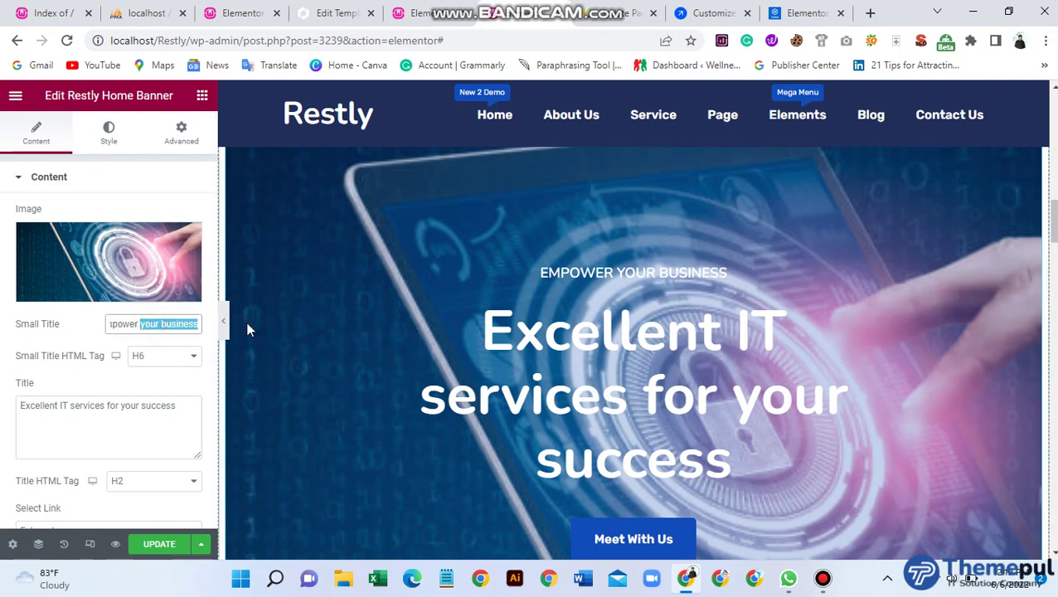
{"action": "key", "text": "BackSpace"}
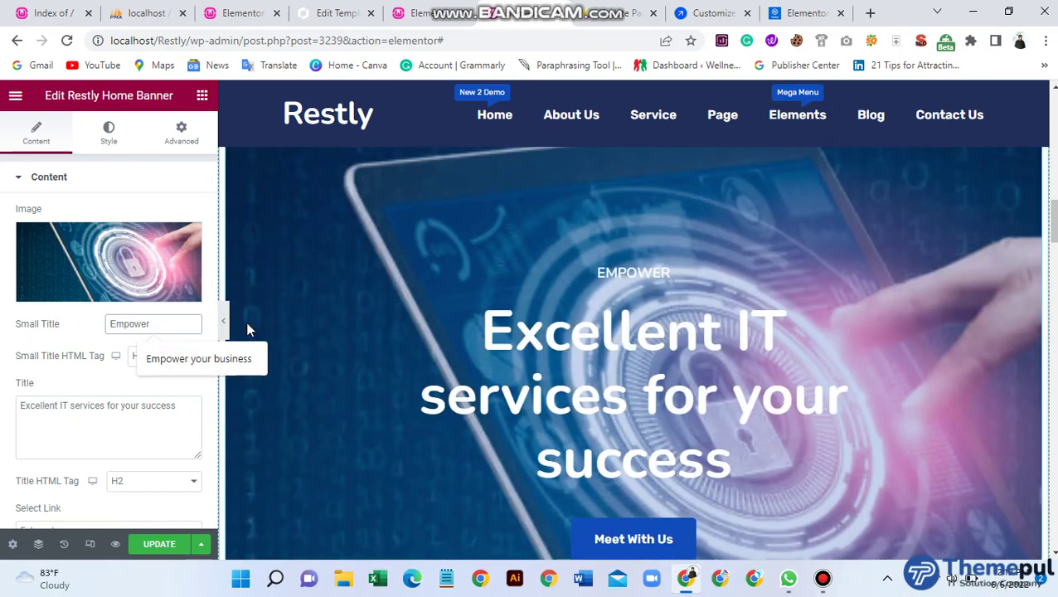
{"action": "key", "text": "Down"}
{"action": "key", "text": "Return"}
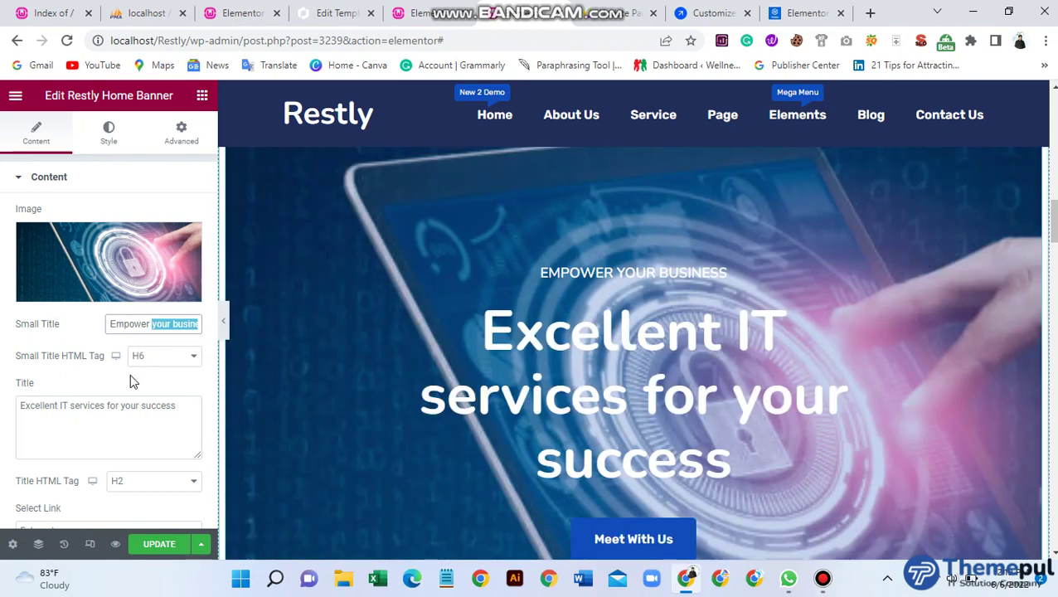
{"action": "left_click", "coordinate": [170, 315]}
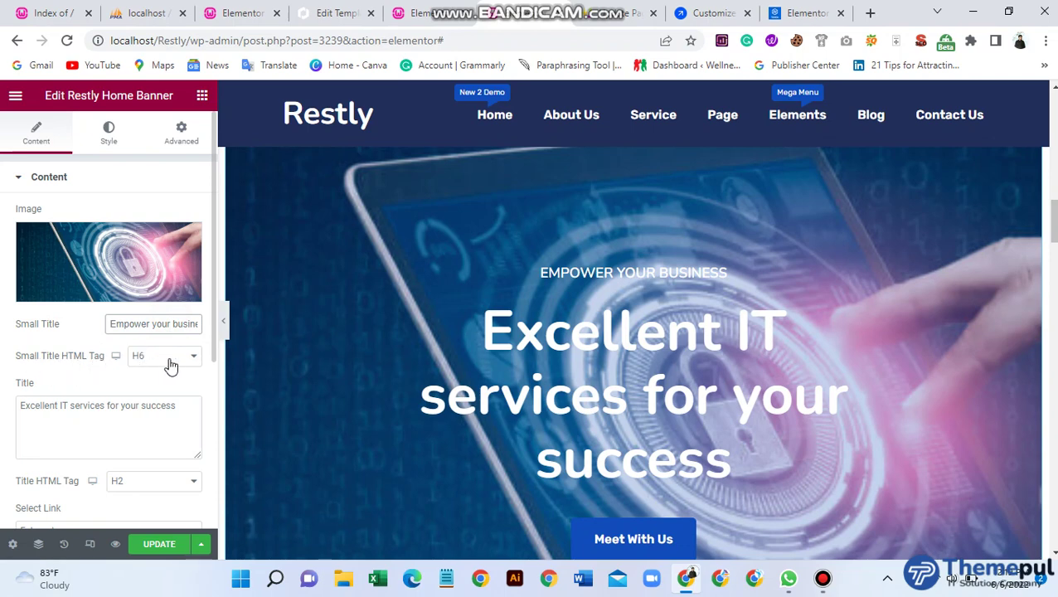
{"action": "left_click", "coordinate": [139, 357]}
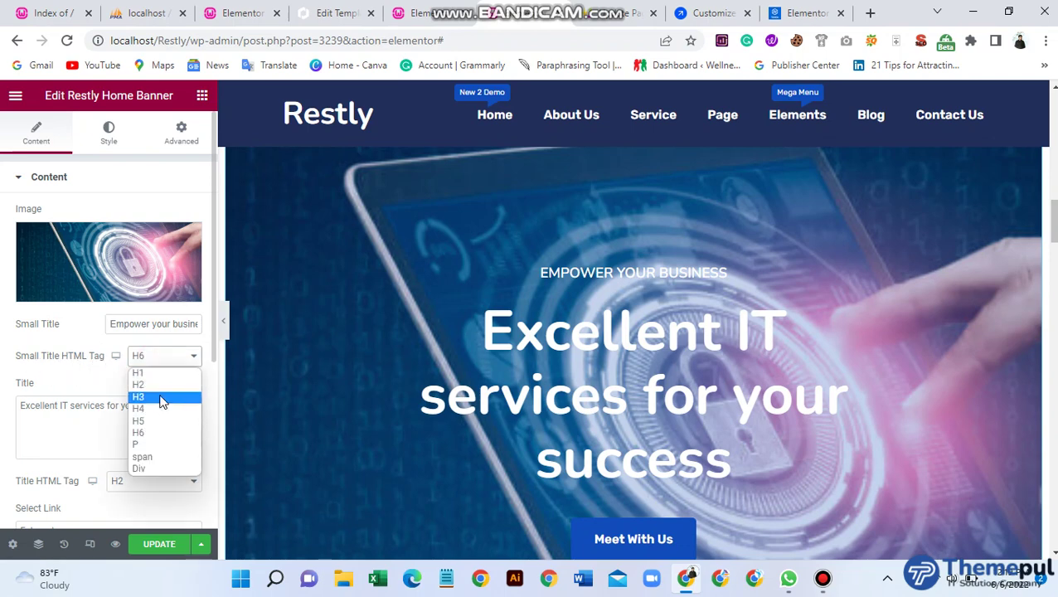
{"action": "left_click", "coordinate": [161, 396]}
{"action": "scroll", "coordinate": [96, 398], "scroll_direction": "down", "scroll_amount": 1}
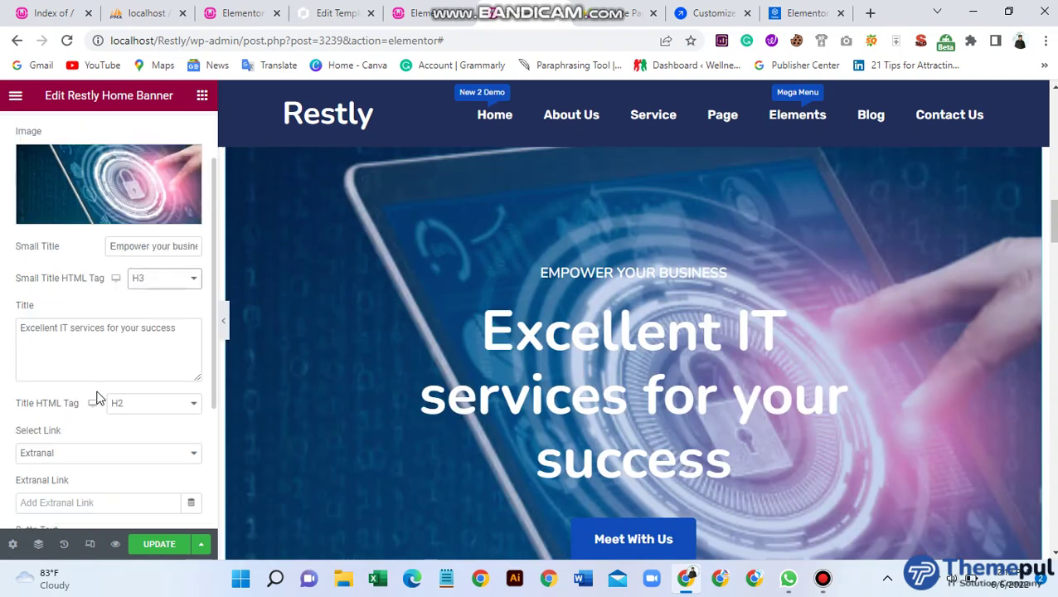
Delete the banner title text, then undo to restore it unchanged.
{"action": "triple_click", "coordinate": [157, 332]}
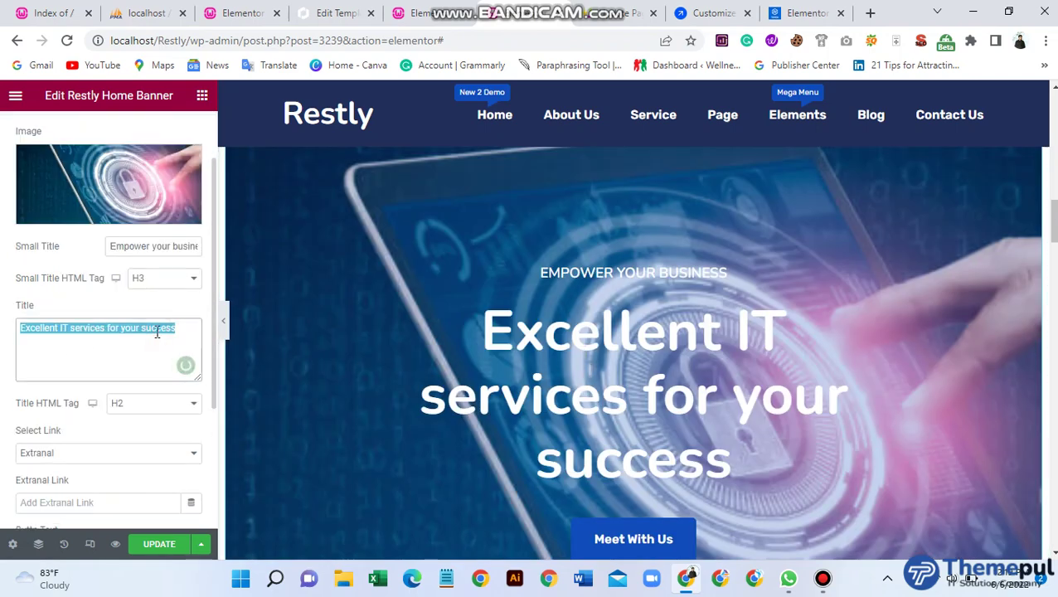
{"action": "key", "text": "BackSpace"}
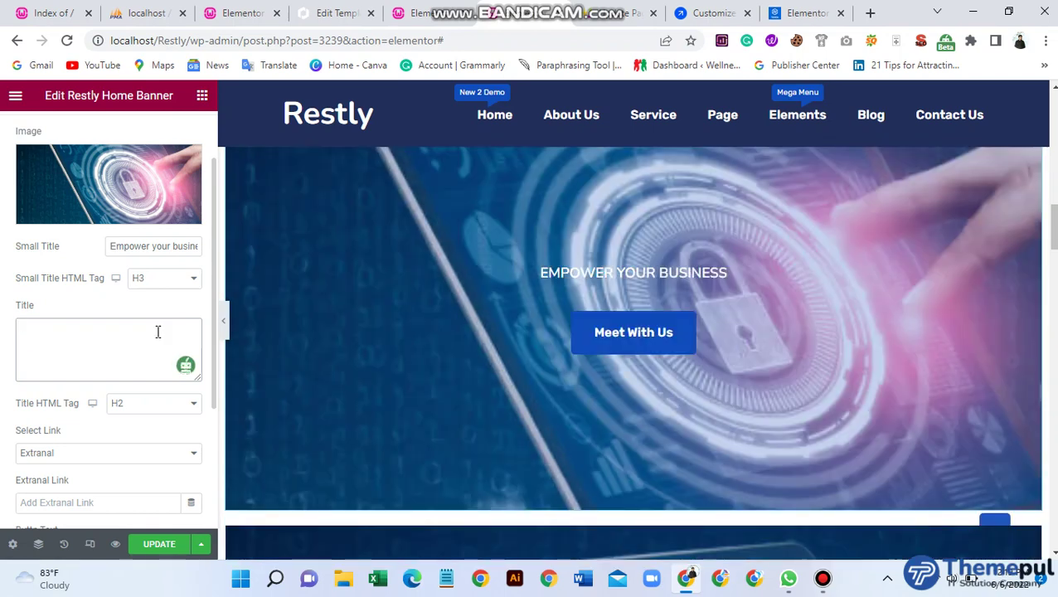
{"action": "key", "text": "ctrl+z"}
{"action": "left_click", "coordinate": [157, 330]}
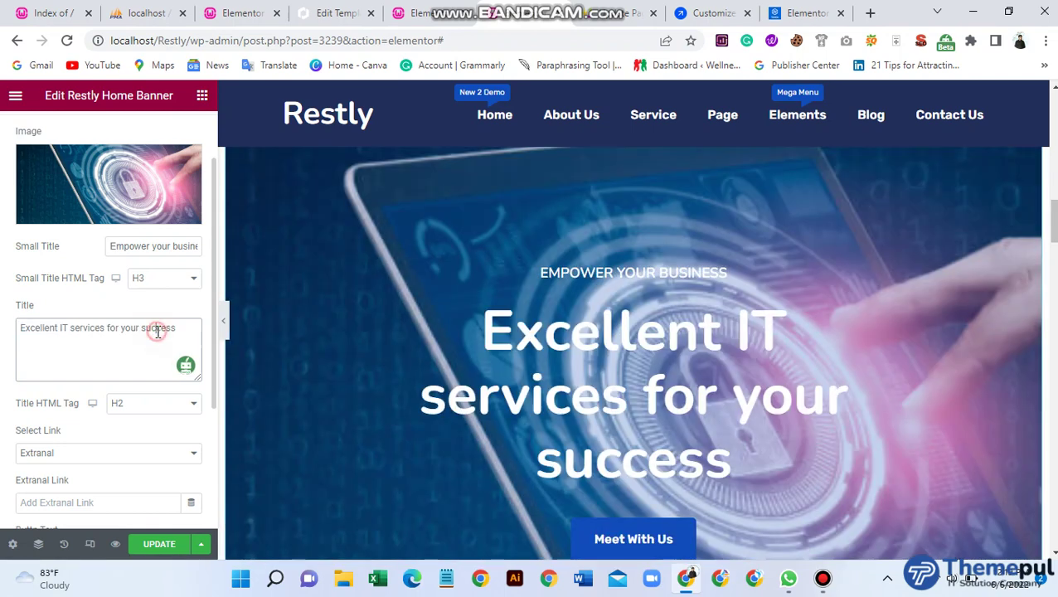
{"action": "scroll", "coordinate": [63, 465], "scroll_direction": "down", "scroll_amount": 1}
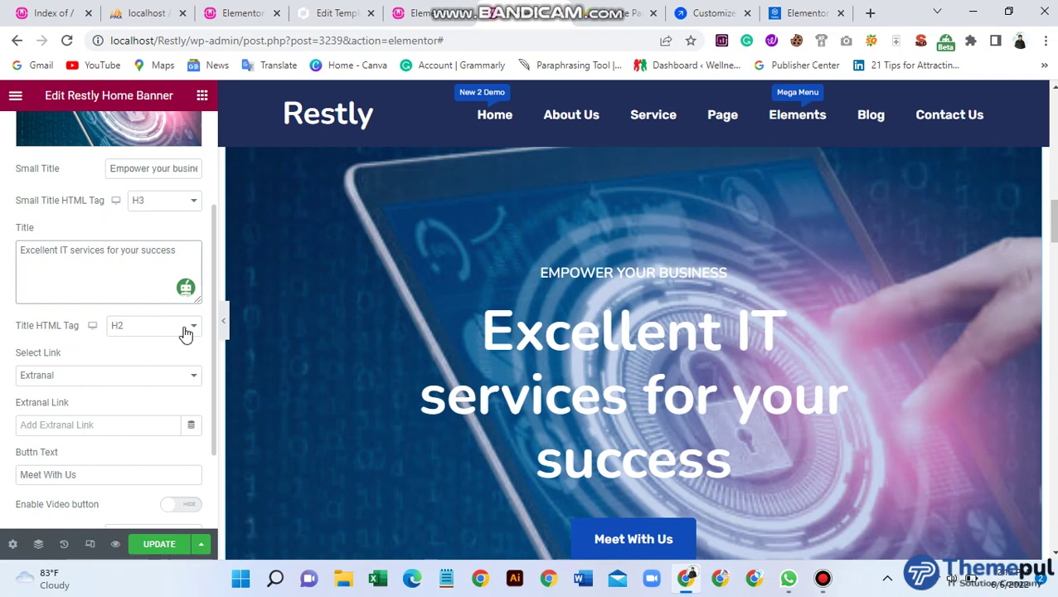
Set the banner title's HTML tag to H1.
{"action": "left_click", "coordinate": [142, 329]}
{"action": "left_click", "coordinate": [137, 343]}
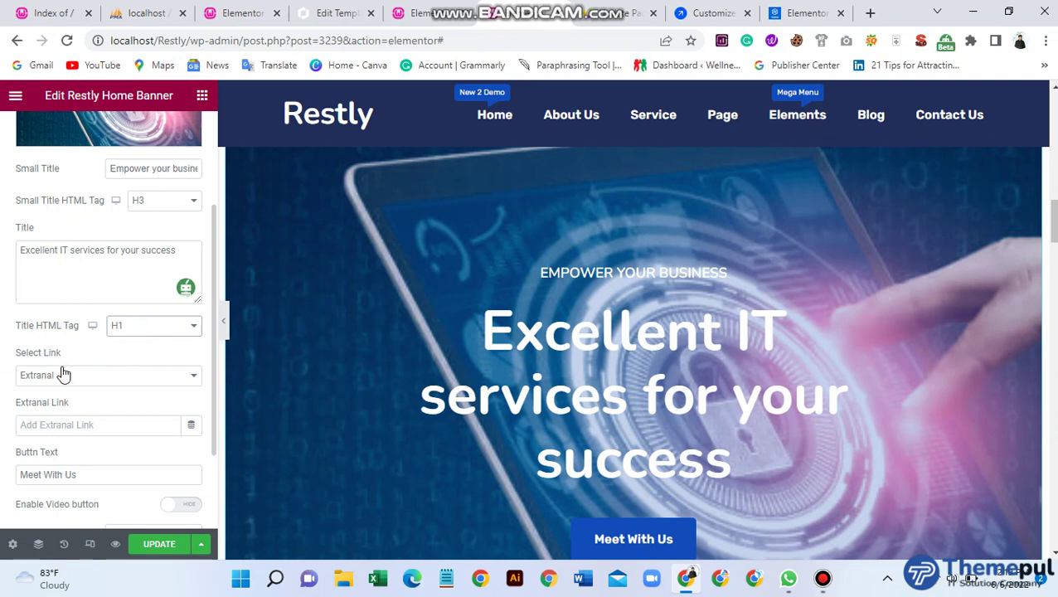
{"action": "scroll", "coordinate": [85, 368], "scroll_direction": "down", "scroll_amount": 1}
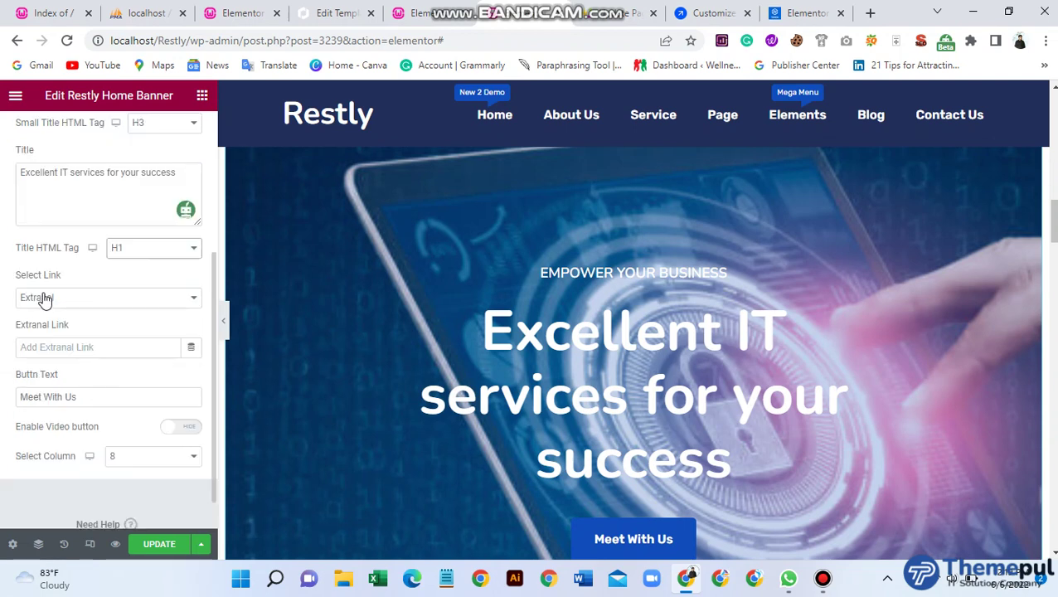
{"action": "left_click", "coordinate": [90, 300]}
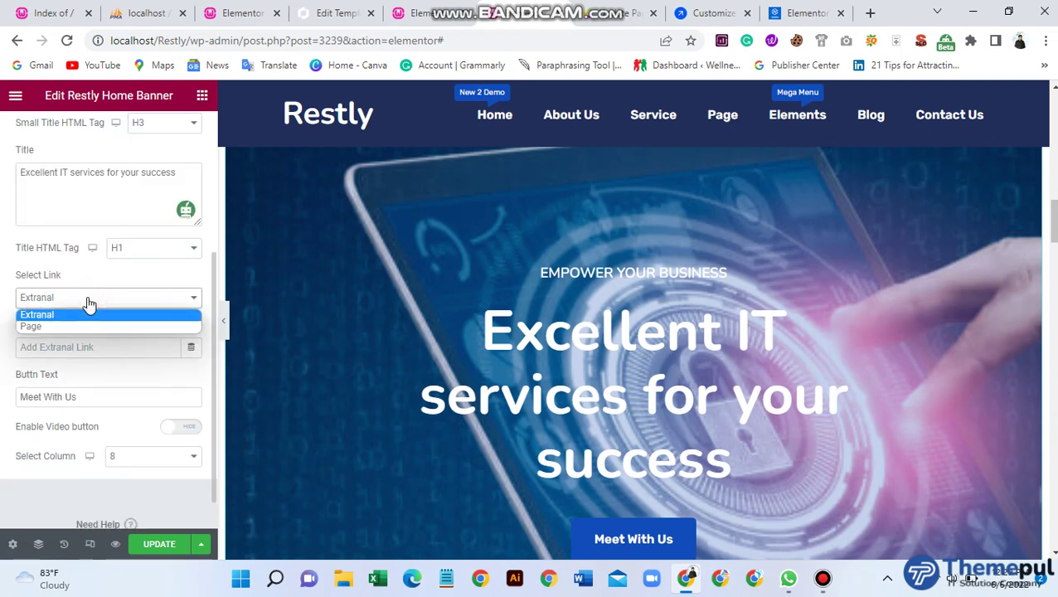
{"action": "left_click", "coordinate": [95, 315]}
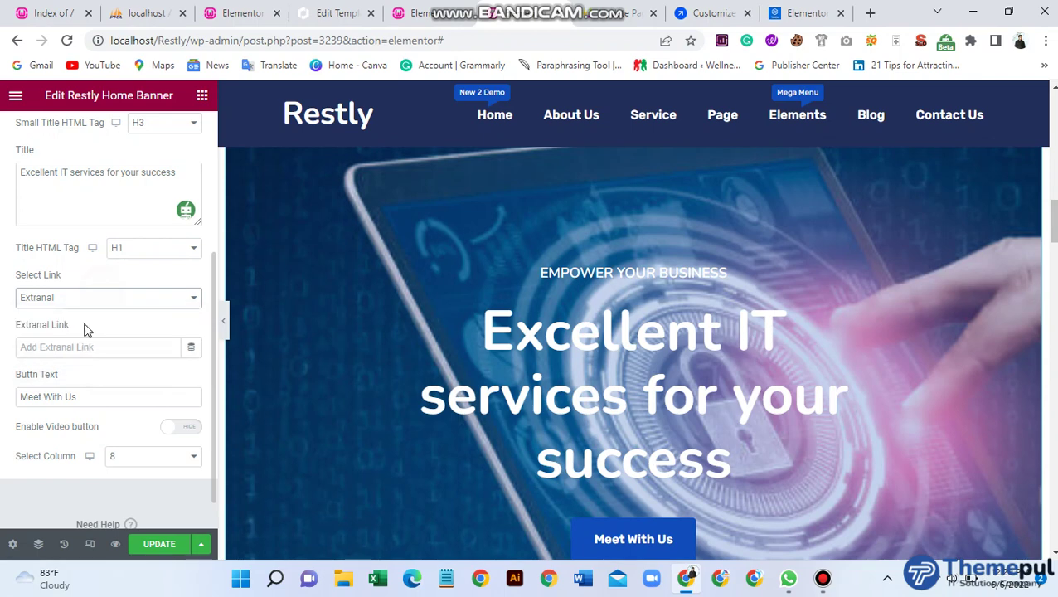
{"action": "left_click", "coordinate": [60, 349]}
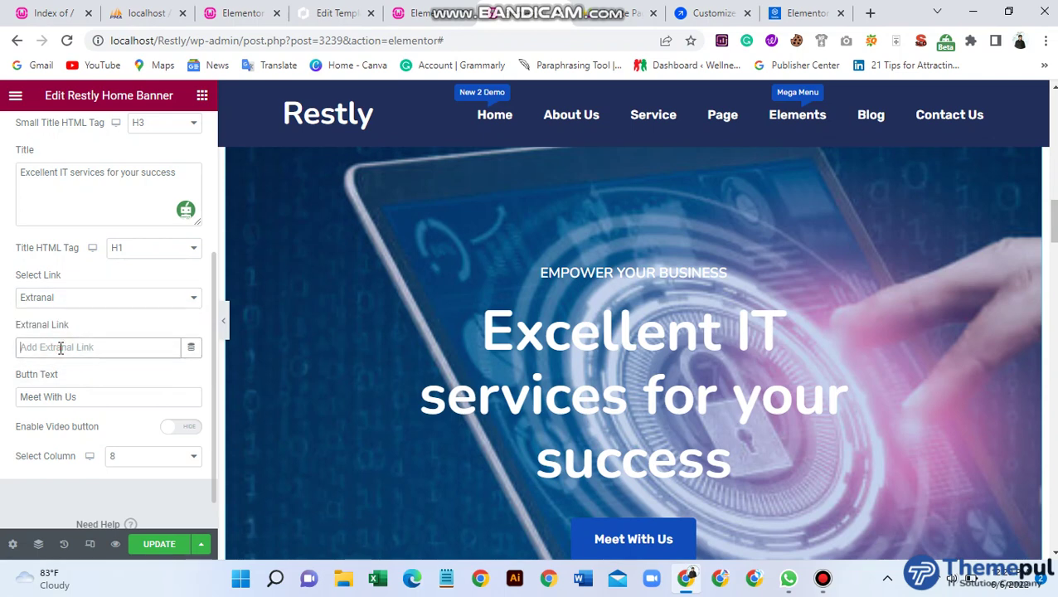
{"action": "type", "text": "WWW.R"}
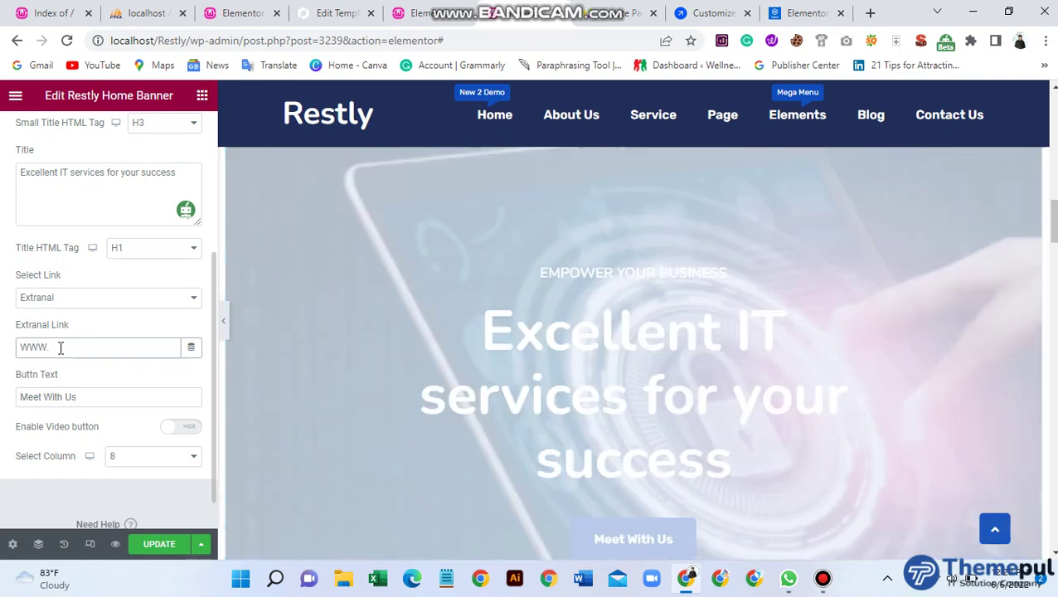
{"action": "type", "text": "estly.com"}
{"action": "key", "text": "BackSpace"}
{"action": "key", "text": "BackSpace"}
{"action": "key", "text": "BackSpace"}
{"action": "key", "text": "BackSpace"}
{"action": "key", "text": "BackSpace"}
{"action": "key", "text": "BackSpace"}
{"action": "key", "text": "BackSpace"}
{"action": "key", "text": "BackSpace"}
{"action": "key", "text": "BackSpace"}
{"action": "key", "text": "BackSpace"}
{"action": "key", "text": "BackSpace"}
{"action": "key", "text": "BackSpace"}
{"action": "key", "text": "BackSpace"}
{"action": "key", "text": "BackSpace"}
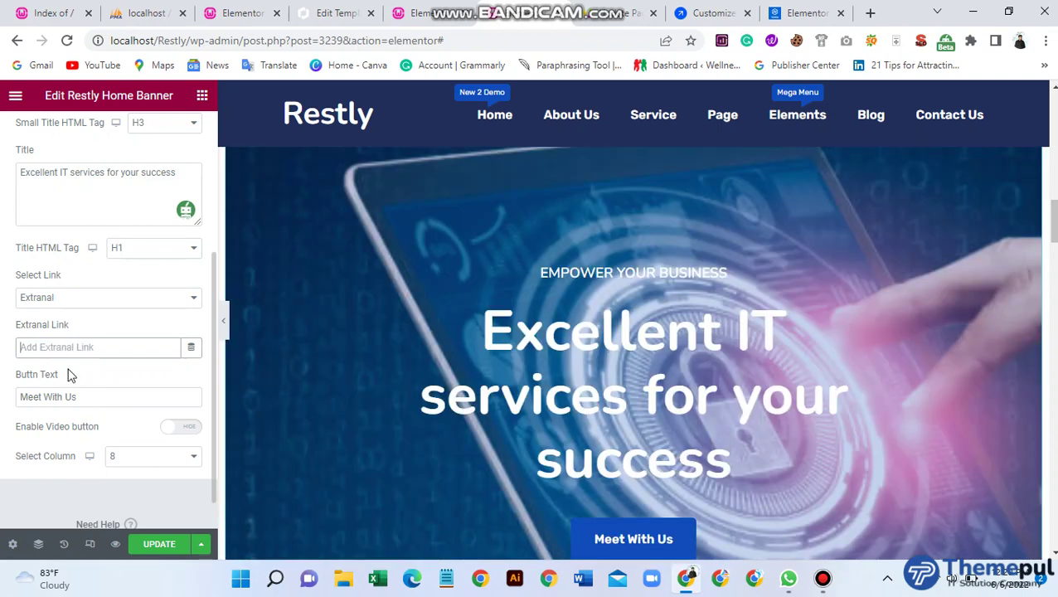
{"action": "scroll", "coordinate": [158, 389], "scroll_direction": "down", "scroll_amount": 1}
{"action": "scroll", "coordinate": [627, 323], "scroll_direction": "down", "scroll_amount": 3}
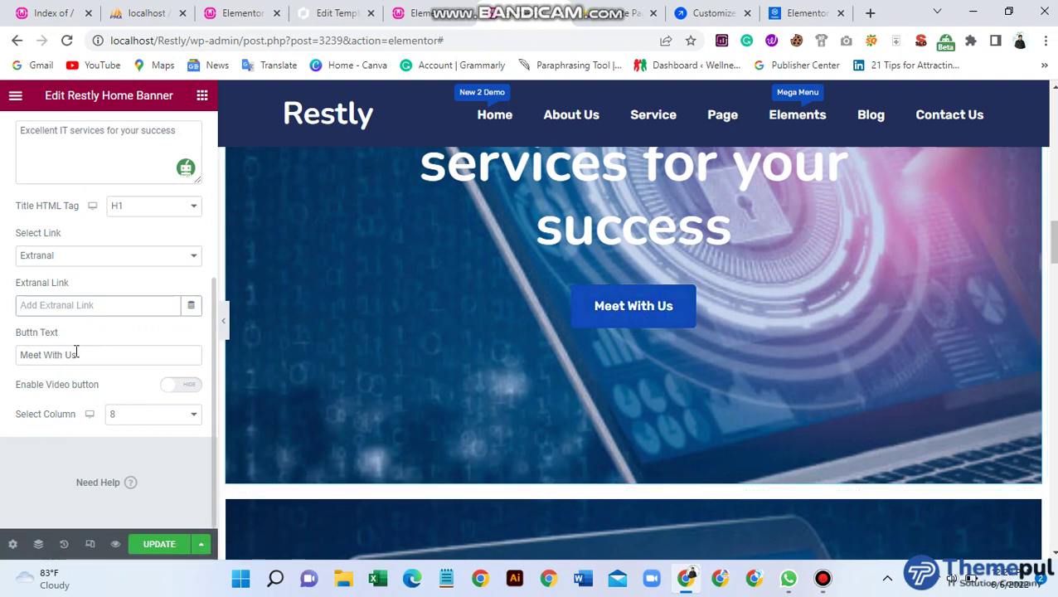
Trim the button text to 'Meet Us' and set the Enable Video button toggle to Show.
{"action": "left_click_drag", "start_coordinate": [91, 353], "coordinate": [66, 352]}
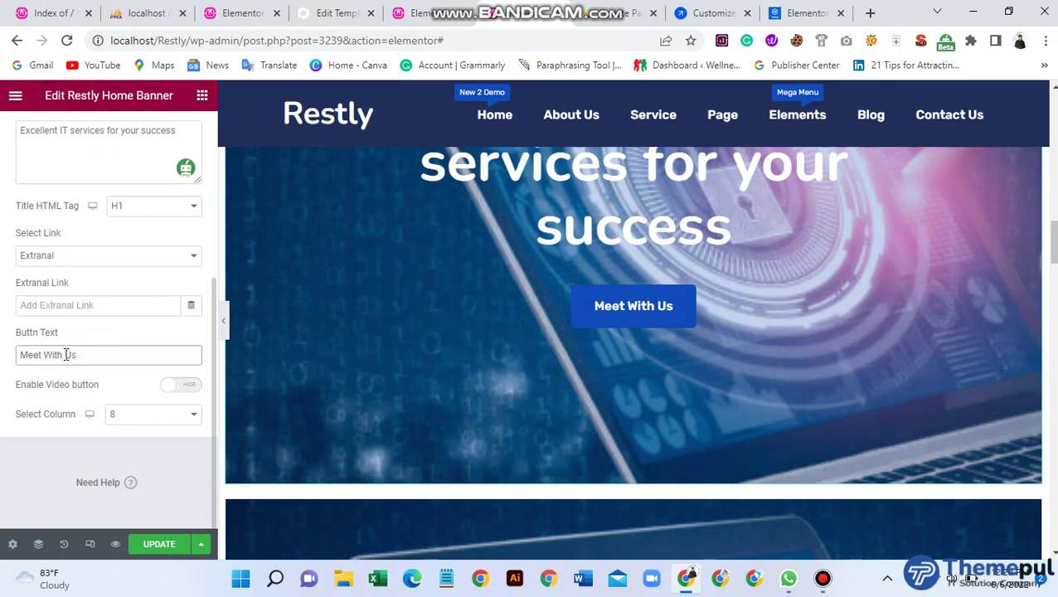
{"action": "key", "text": "BackSpace"}
{"action": "key", "text": "BackSpace"}
{"action": "key", "text": "BackSpace"}
{"action": "key", "text": "BackSpace"}
{"action": "key", "text": "BackSpace"}
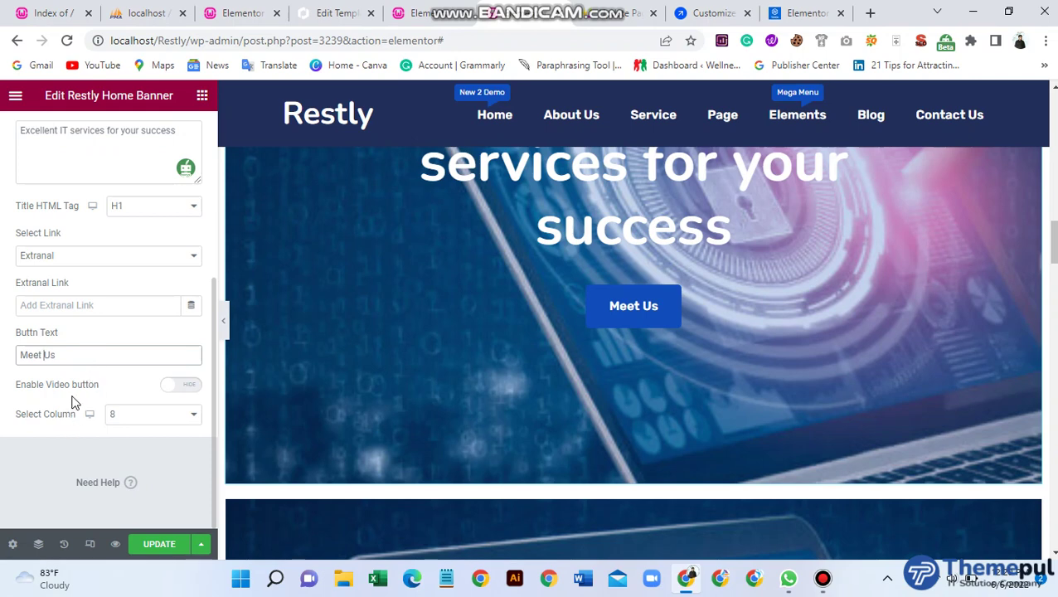
{"action": "left_click", "coordinate": [187, 390]}
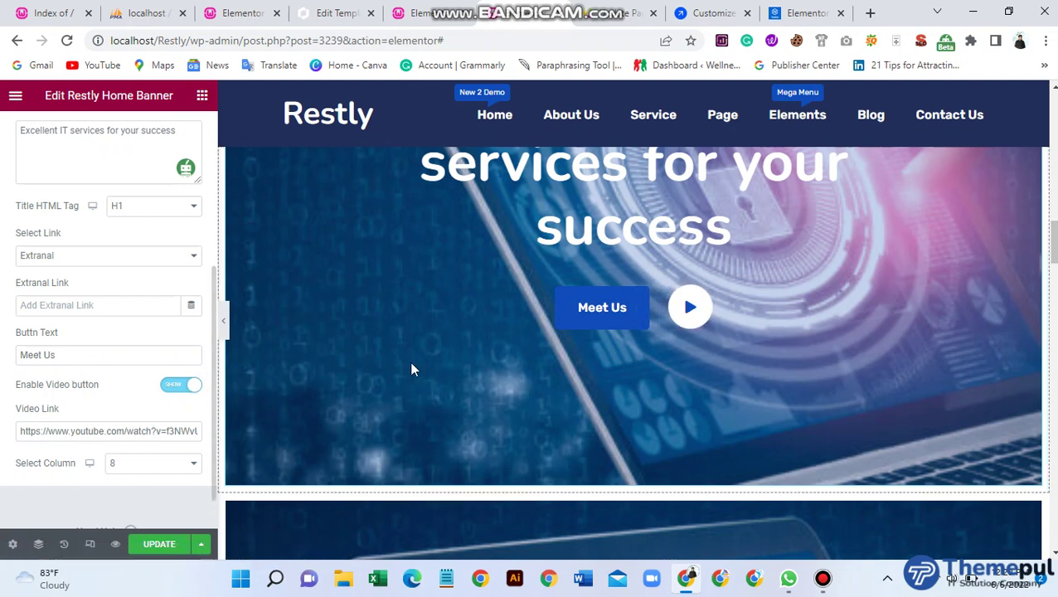
{"action": "double_click", "coordinate": [79, 431]}
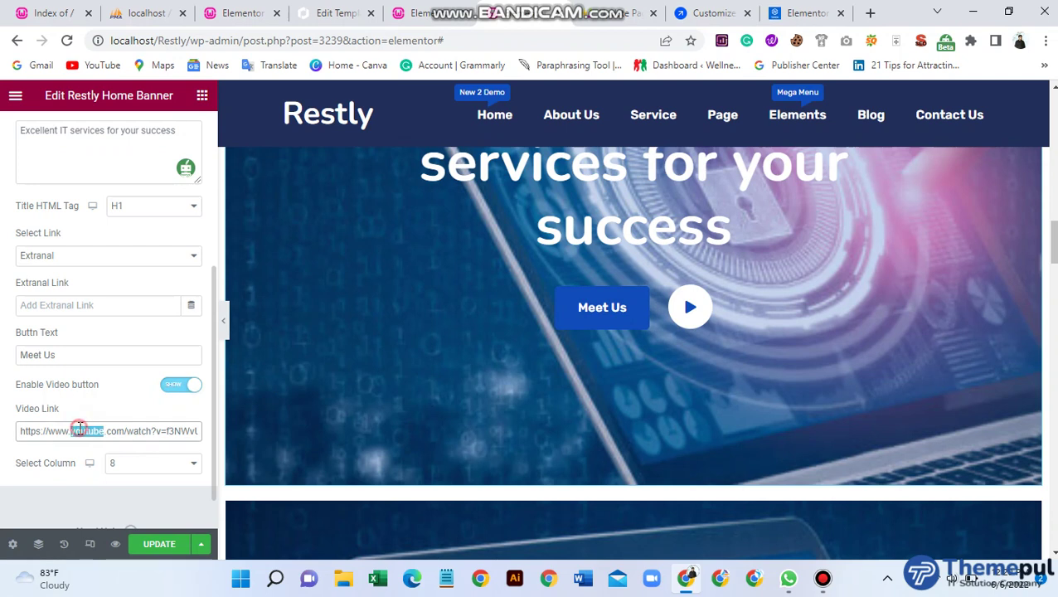
{"action": "left_click", "coordinate": [174, 430]}
{"action": "scroll", "coordinate": [397, 427], "scroll_direction": "up", "scroll_amount": 4}
{"action": "scroll", "coordinate": [381, 431], "scroll_direction": "down", "scroll_amount": 3}
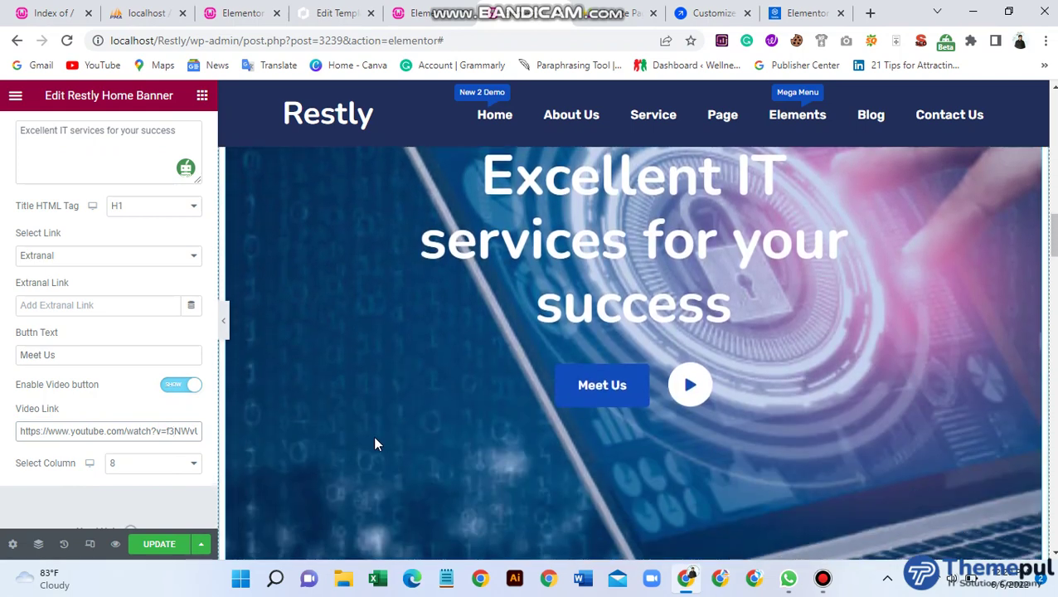
Set the Select Column width to 6 after briefly trying 11.
{"action": "left_click", "coordinate": [177, 467]}
{"action": "left_click", "coordinate": [149, 441]}
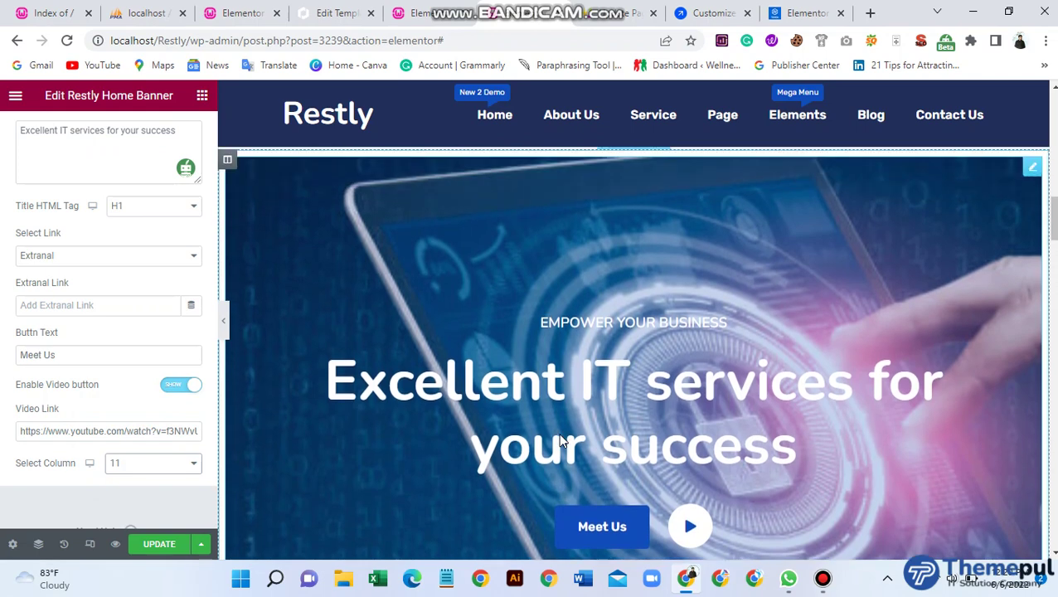
{"action": "scroll", "coordinate": [560, 441], "scroll_direction": "up", "scroll_amount": 1}
{"action": "scroll", "coordinate": [559, 432], "scroll_direction": "down", "scroll_amount": 3}
{"action": "left_click", "coordinate": [154, 464]}
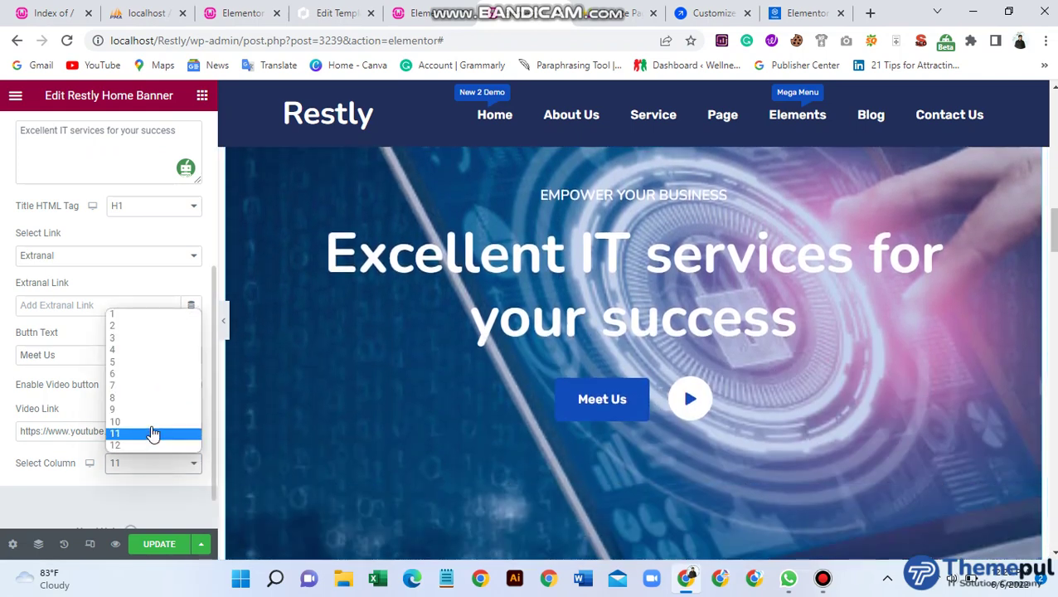
{"action": "left_click", "coordinate": [151, 375]}
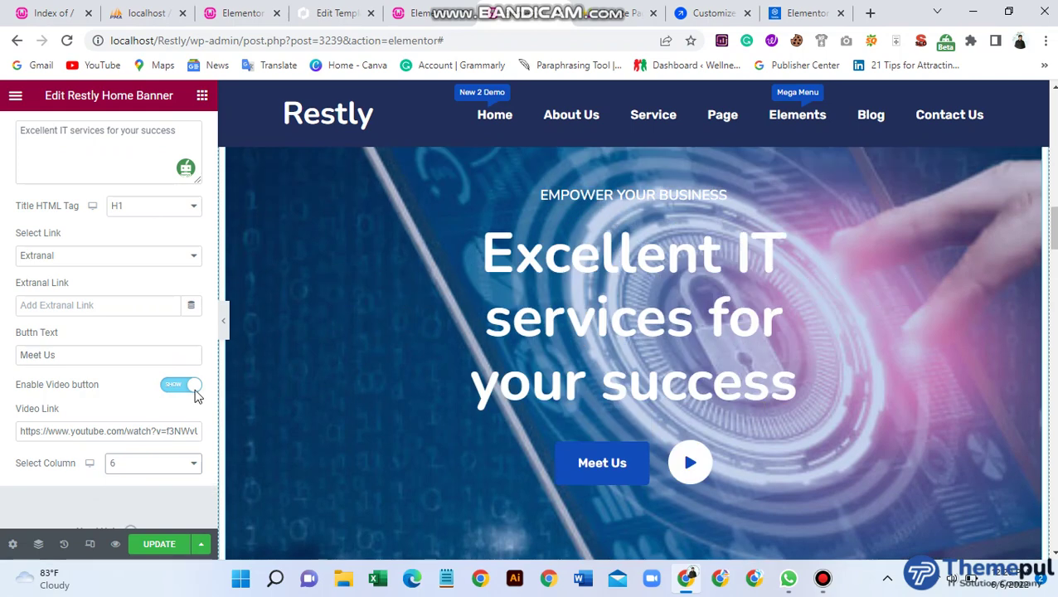
{"action": "scroll", "coordinate": [786, 416], "scroll_direction": "down", "scroll_amount": 2}
{"action": "scroll", "coordinate": [786, 416], "scroll_direction": "up", "scroll_amount": 3}
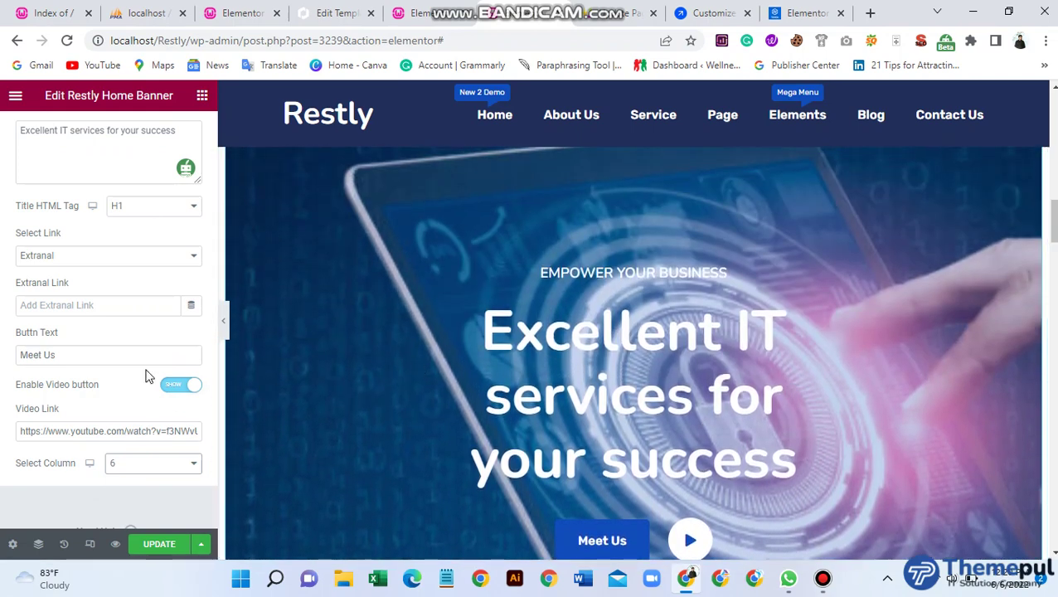
{"action": "scroll", "coordinate": [141, 365], "scroll_direction": "up", "scroll_amount": 3}
{"action": "scroll", "coordinate": [124, 348], "scroll_direction": "up", "scroll_amount": 1}
{"action": "scroll", "coordinate": [108, 315], "scroll_direction": "down", "scroll_amount": 4}
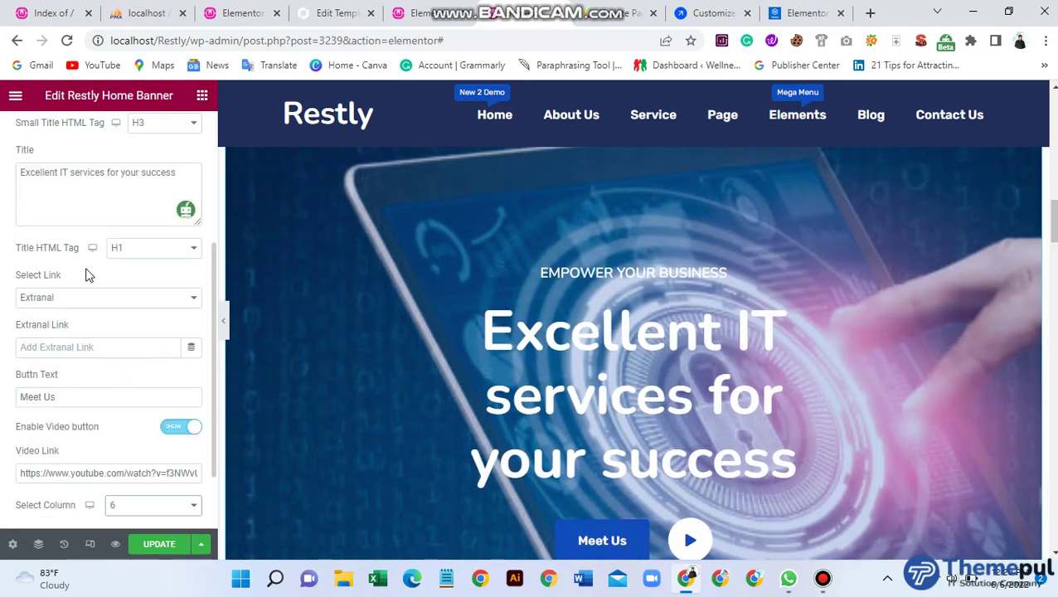
{"action": "scroll", "coordinate": [101, 290], "scroll_direction": "up", "scroll_amount": 5}
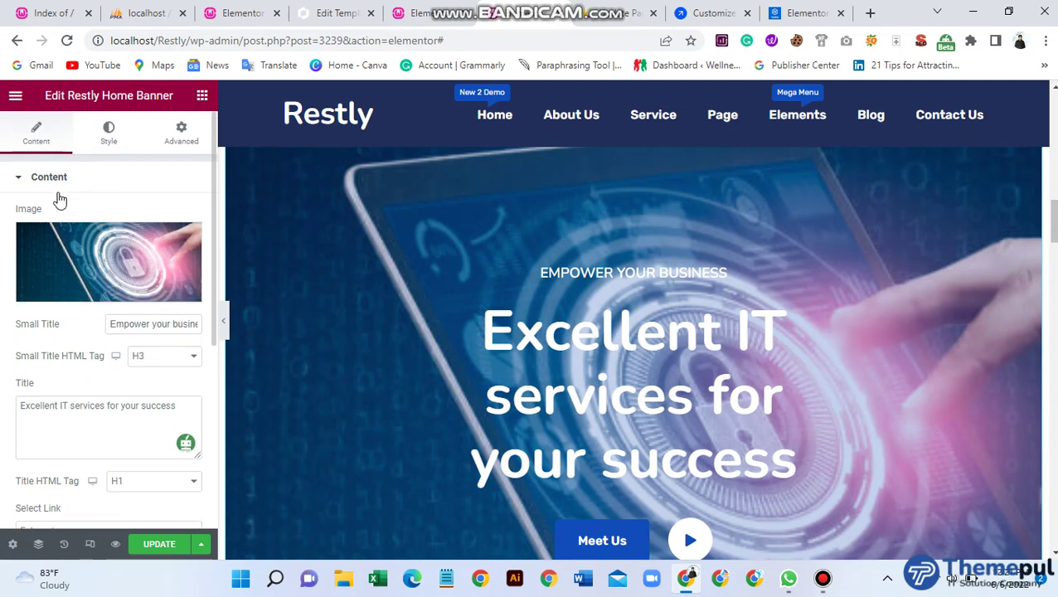
{"action": "left_click", "coordinate": [109, 134]}
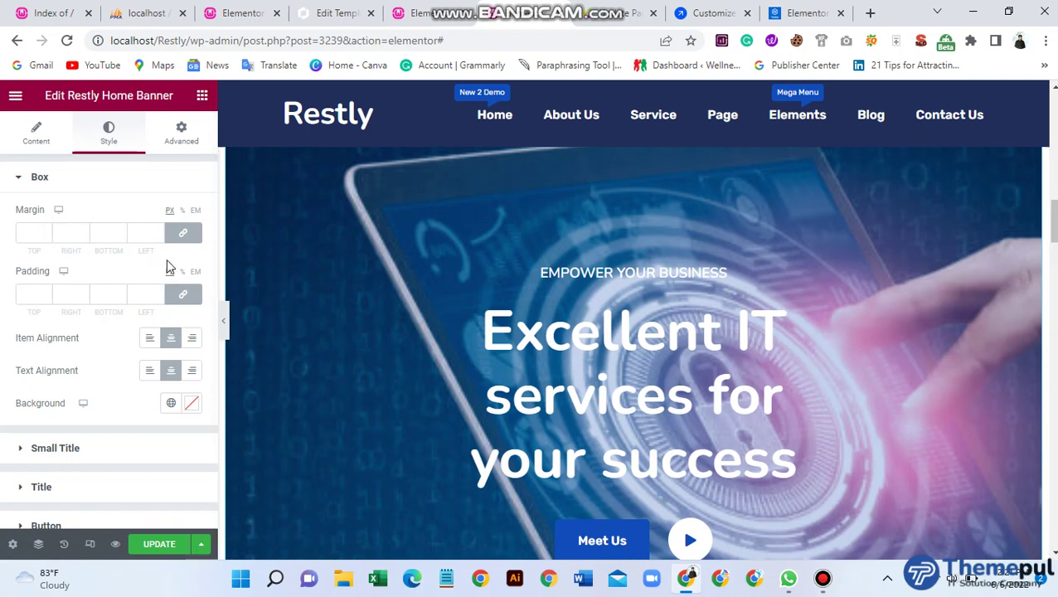
{"action": "left_click", "coordinate": [36, 233]}
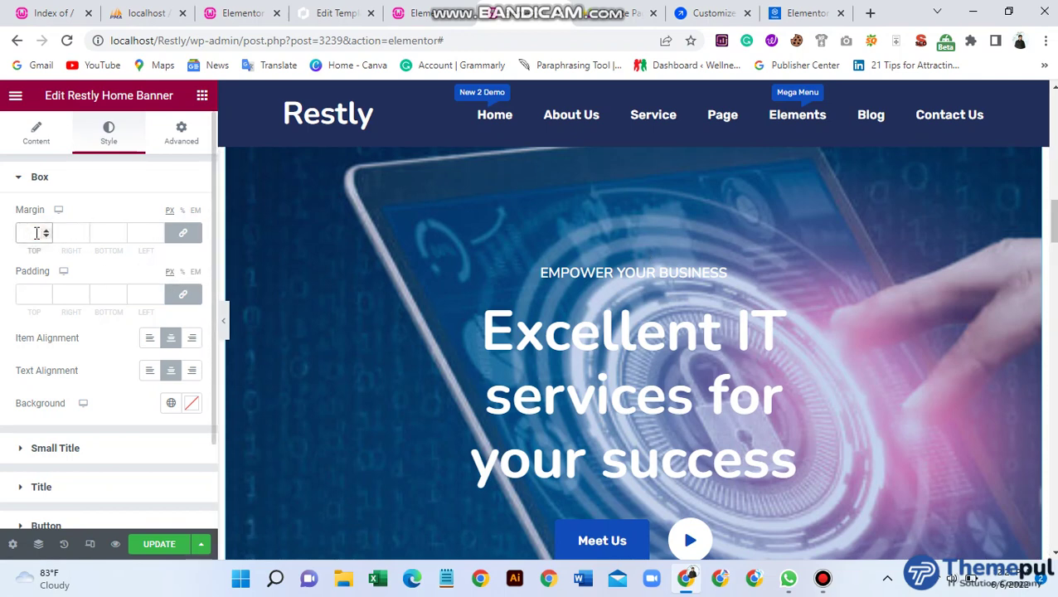
{"action": "type", "text": "50"}
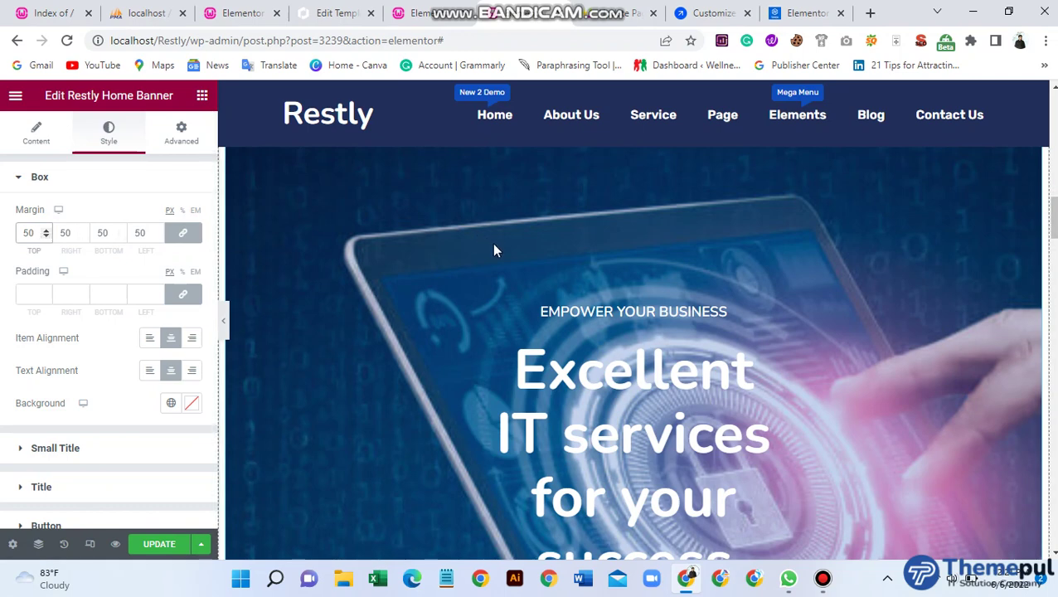
{"action": "scroll", "coordinate": [636, 323], "scroll_direction": "down", "scroll_amount": 6}
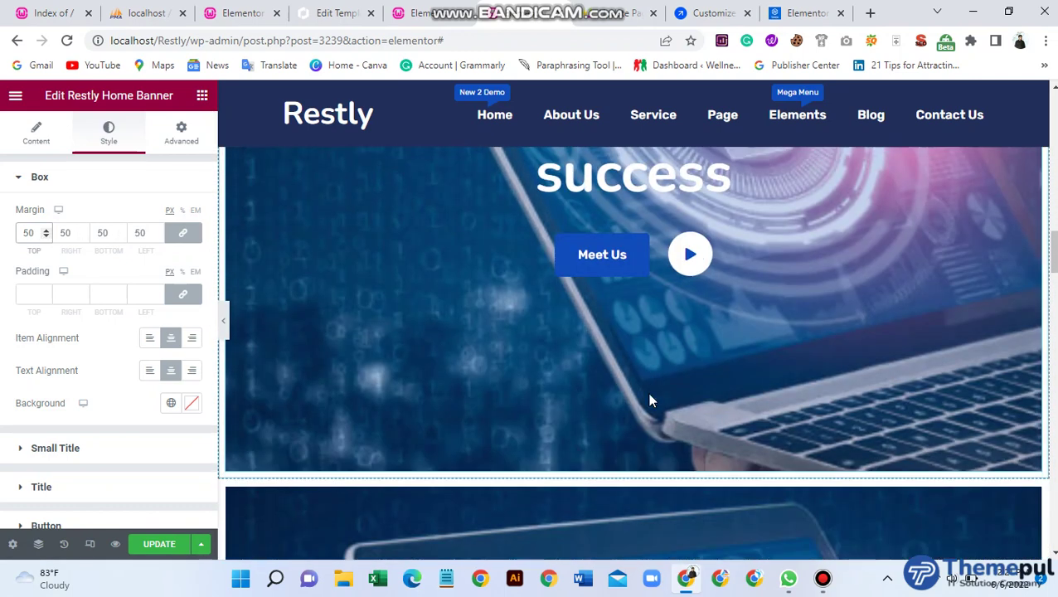
{"action": "scroll", "coordinate": [631, 365], "scroll_direction": "up", "scroll_amount": 4}
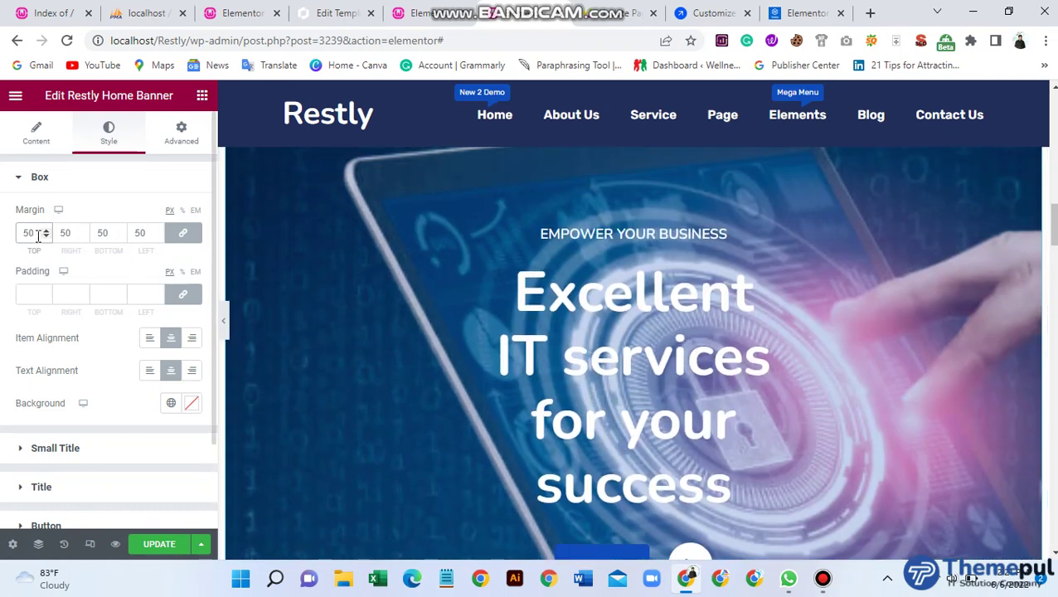
{"action": "key", "text": "BackSpace"}
{"action": "key", "text": "BackSpace"}
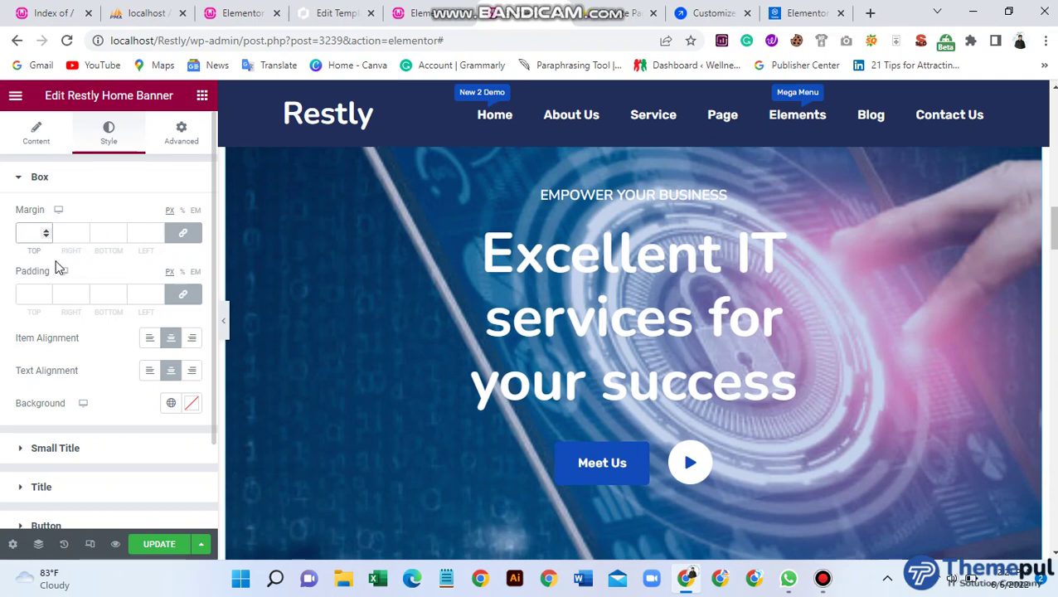
{"action": "left_click", "coordinate": [26, 295]}
{"action": "type", "text": "50"}
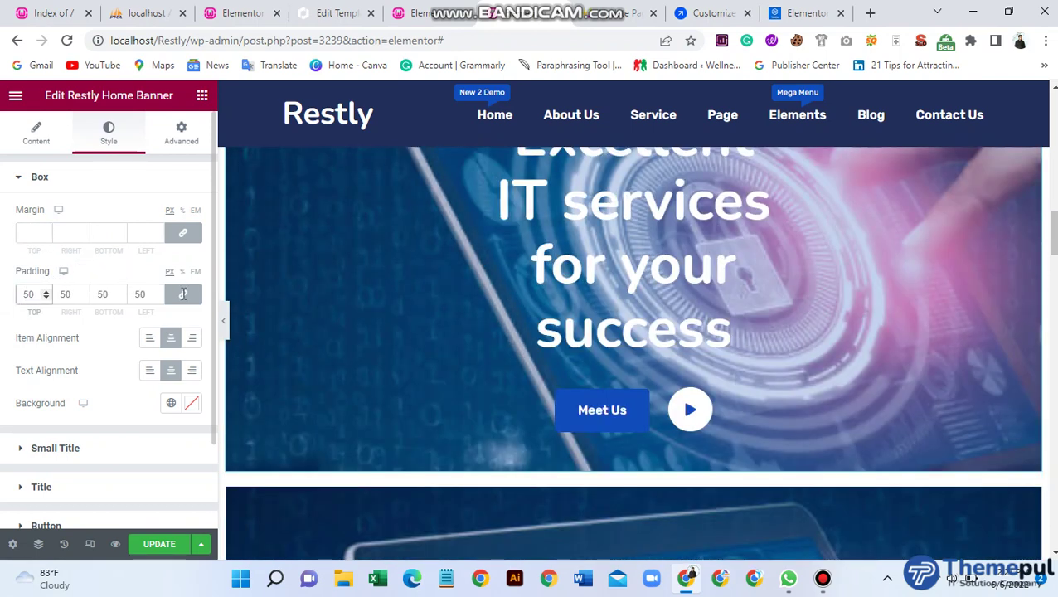
{"action": "scroll", "coordinate": [417, 412], "scroll_direction": "up", "scroll_amount": 3}
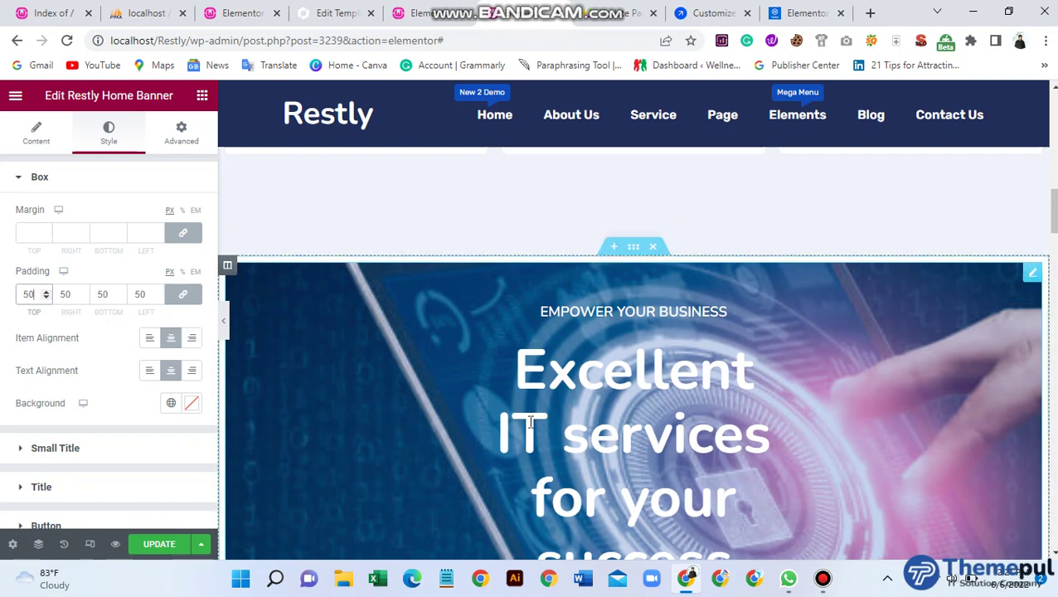
{"action": "double_click", "coordinate": [24, 295]}
{"action": "key", "text": "BackSpace"}
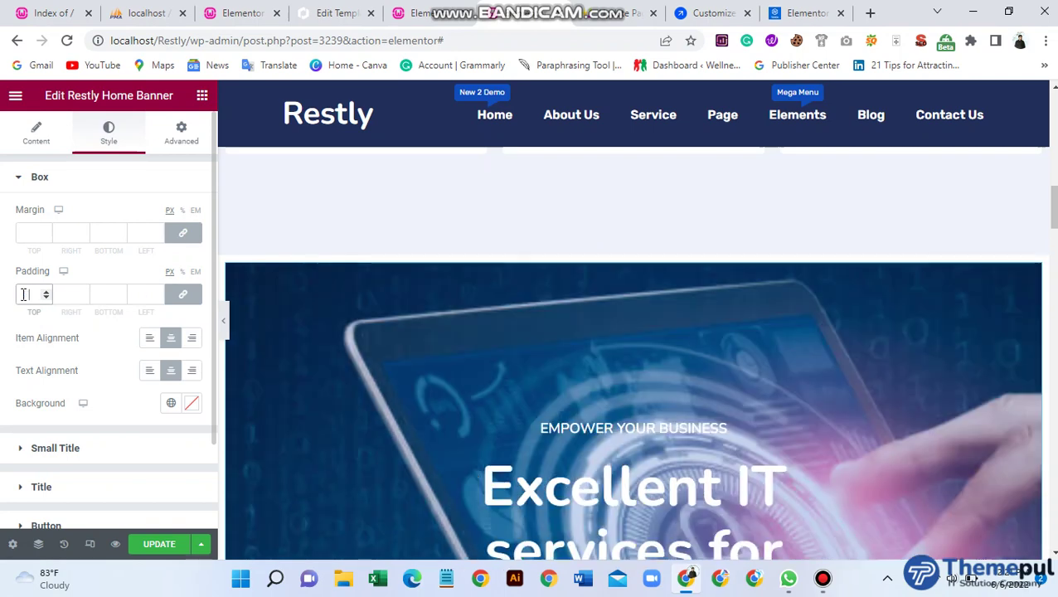
{"action": "scroll", "coordinate": [62, 337], "scroll_direction": "down", "scroll_amount": 1}
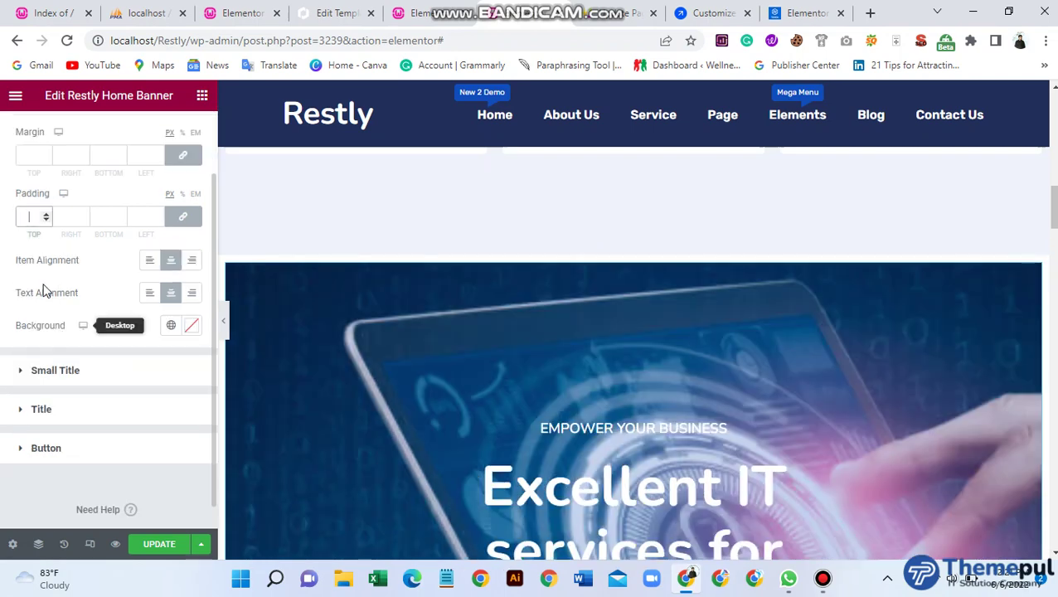
Try Left and Right item alignment, then settle on Center.
{"action": "scroll", "coordinate": [478, 405], "scroll_direction": "down", "scroll_amount": 2}
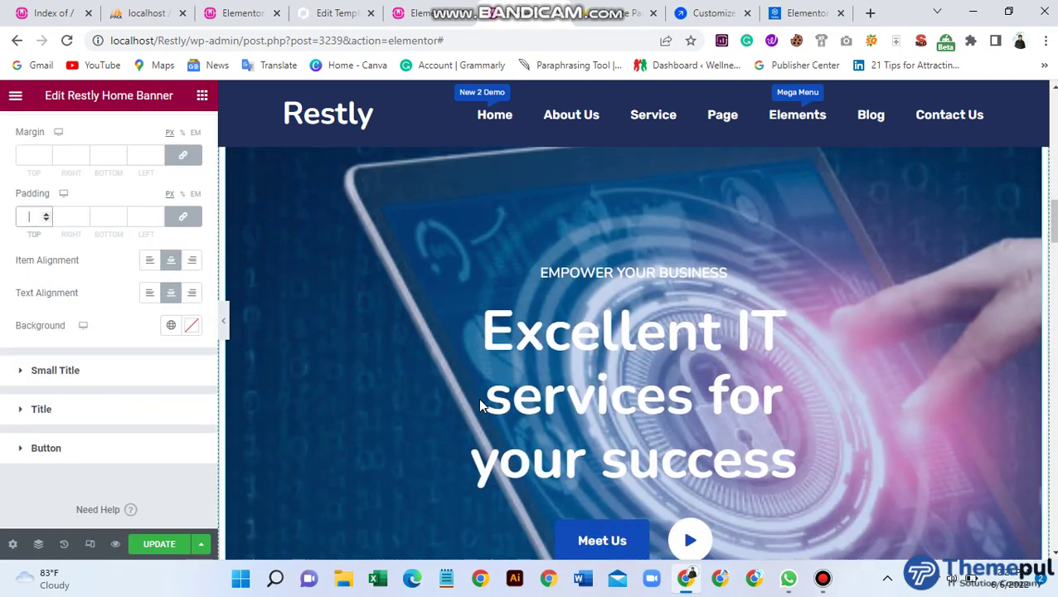
{"action": "left_click", "coordinate": [150, 262]}
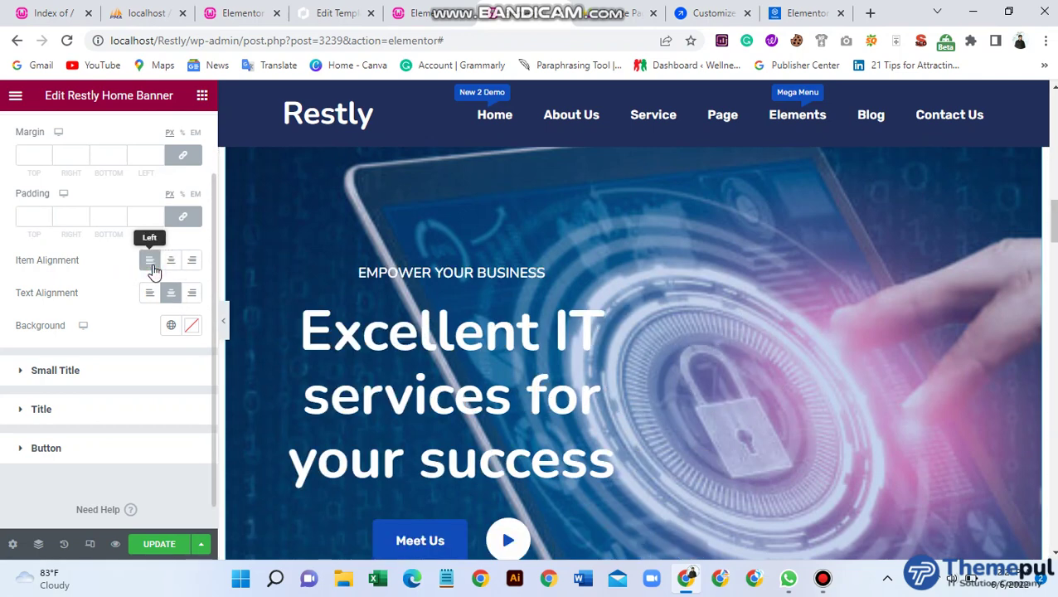
{"action": "left_click", "coordinate": [192, 262]}
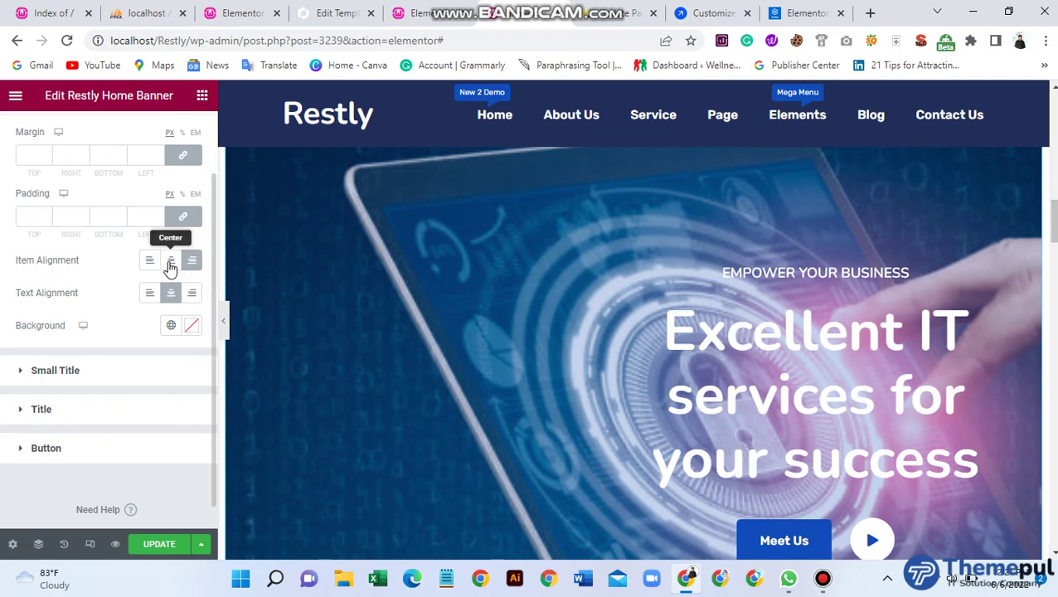
{"action": "left_click", "coordinate": [170, 264]}
{"action": "scroll", "coordinate": [725, 378], "scroll_direction": "down", "scroll_amount": 2}
{"action": "scroll", "coordinate": [726, 378], "scroll_direction": "up", "scroll_amount": 1}
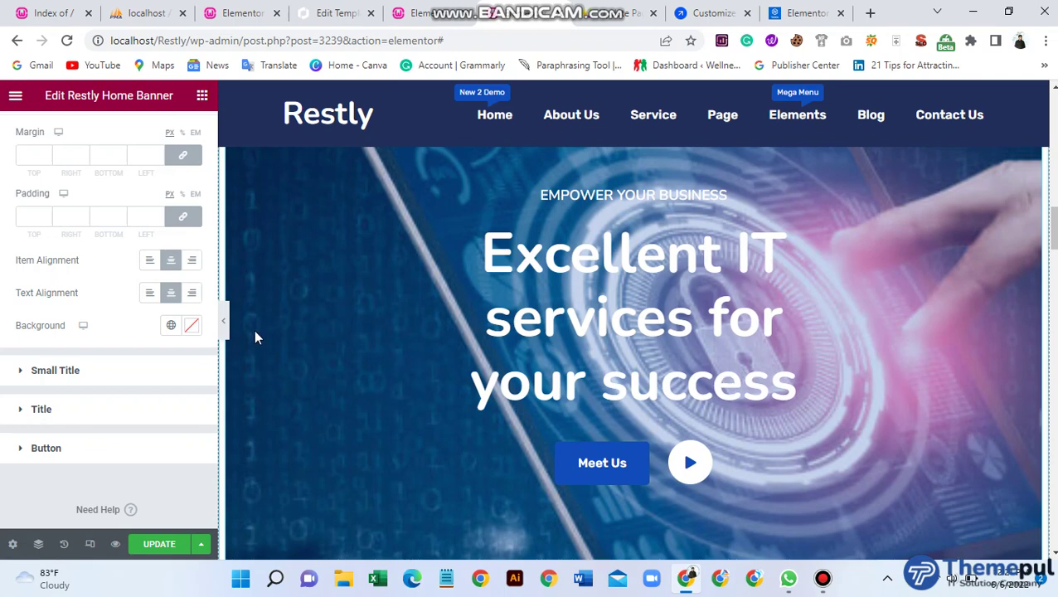
Set the text alignment to Left after trying Right and Center.
{"action": "left_click", "coordinate": [151, 294]}
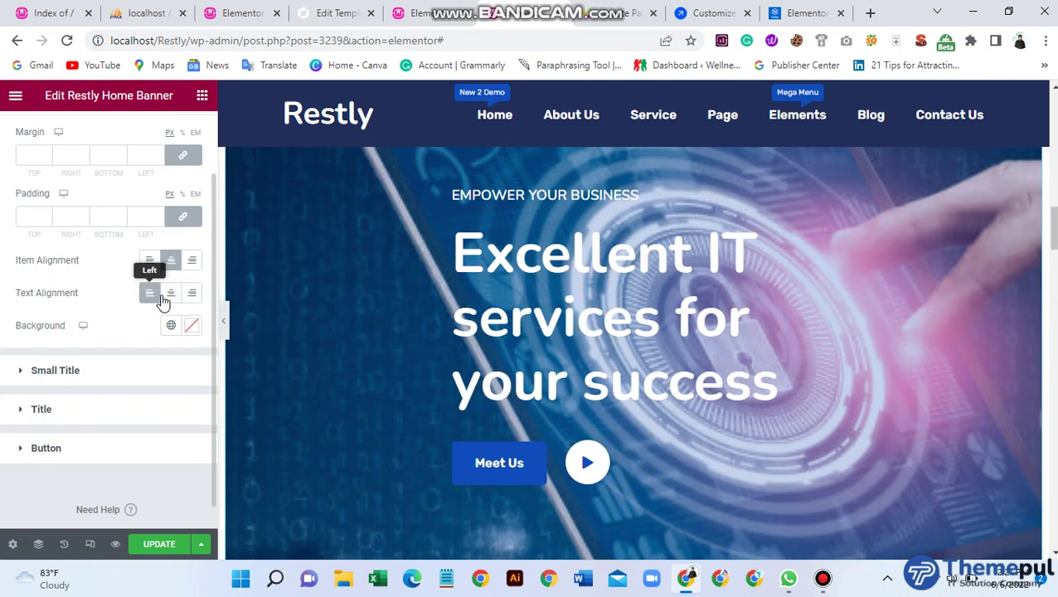
{"action": "left_click", "coordinate": [190, 296]}
{"action": "left_click", "coordinate": [171, 300]}
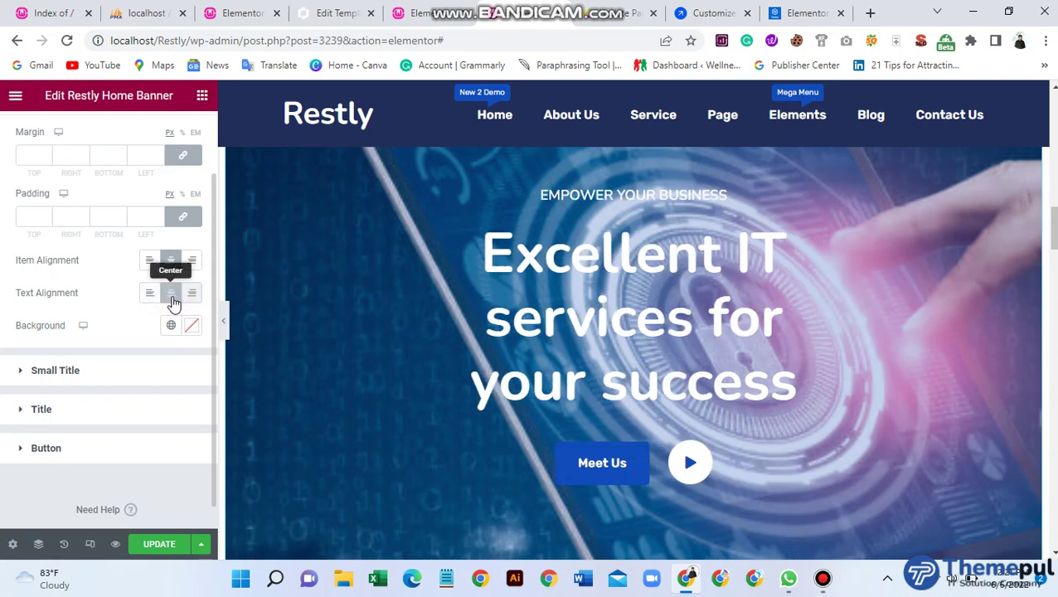
{"action": "left_click", "coordinate": [150, 295]}
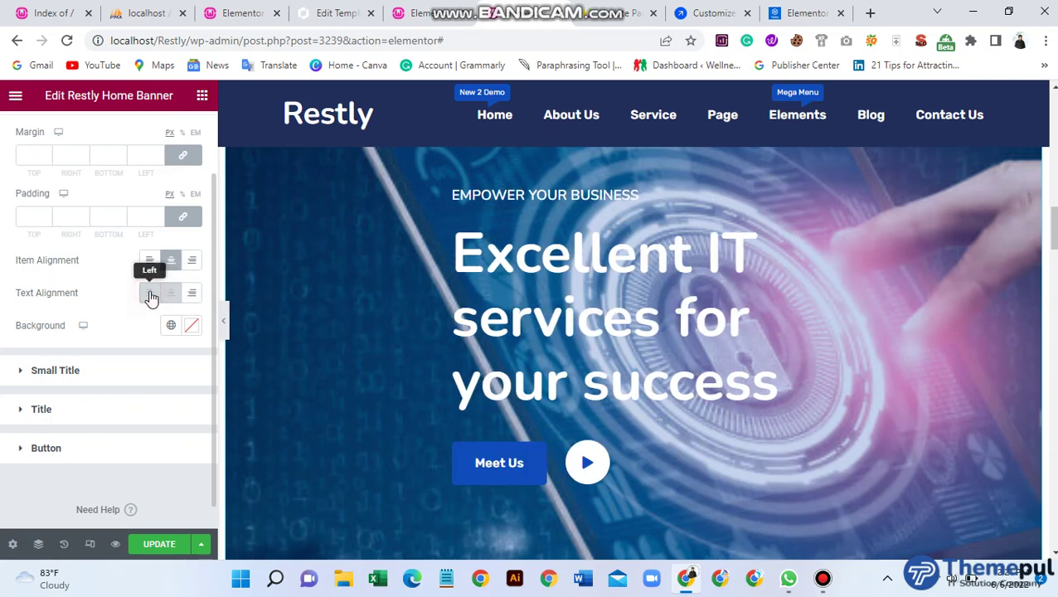
{"action": "left_click", "coordinate": [192, 326]}
{"action": "left_click", "coordinate": [315, 202]}
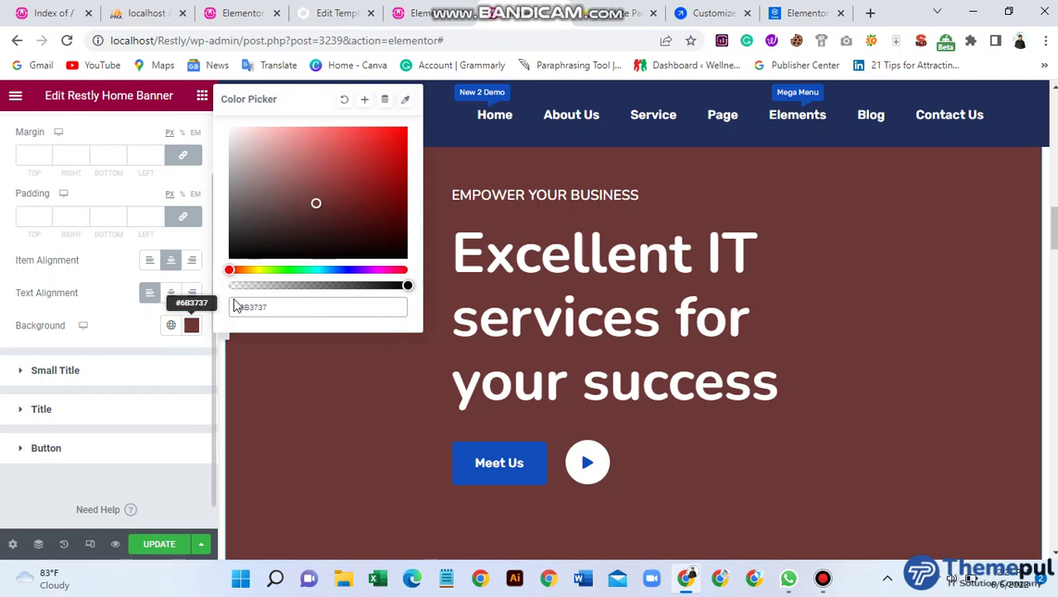
{"action": "left_click", "coordinate": [343, 101]}
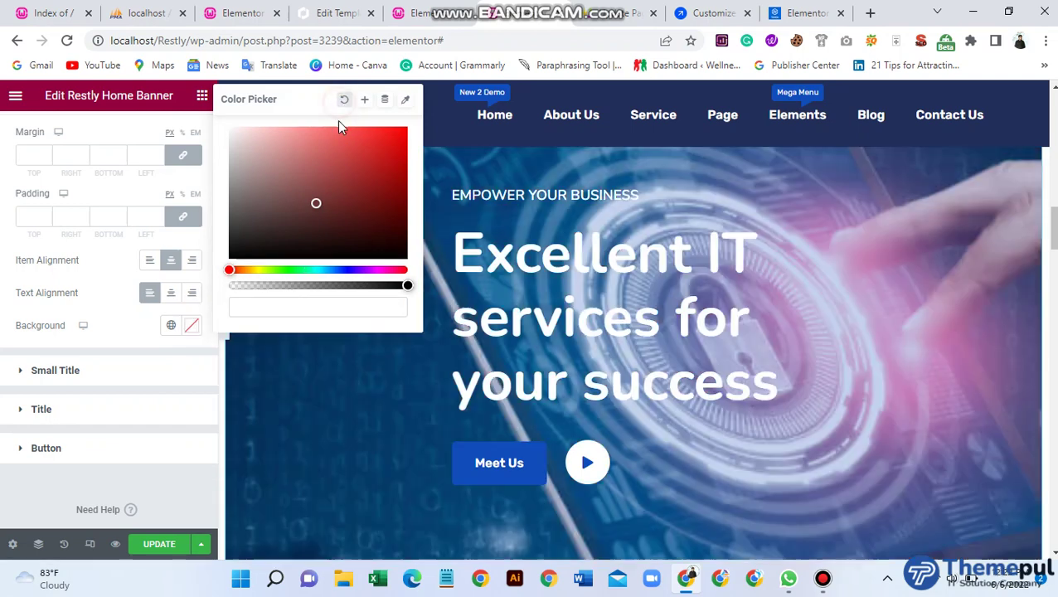
{"action": "left_click", "coordinate": [104, 326]}
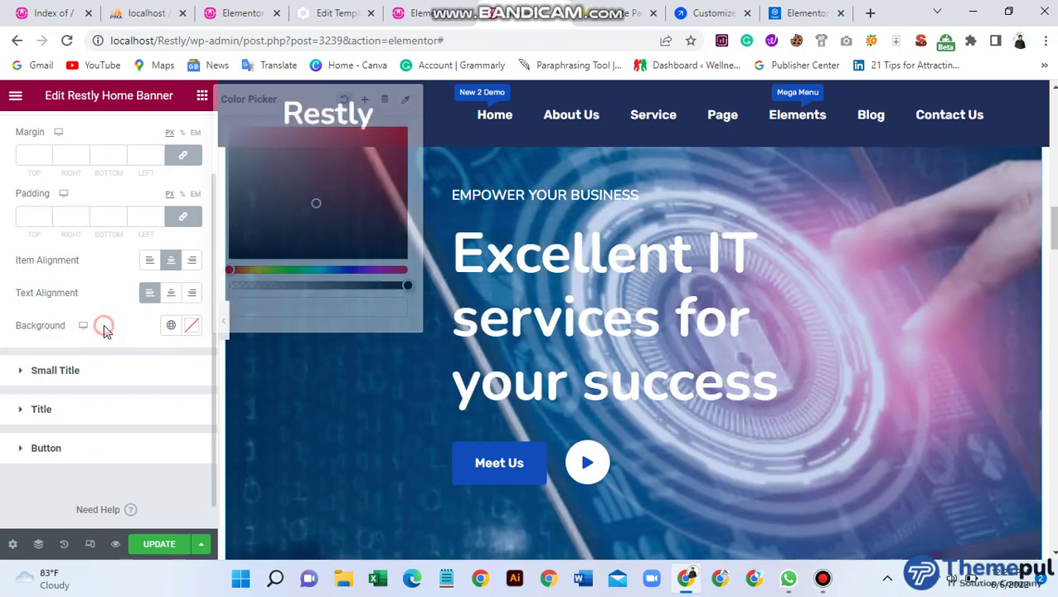
Try the Primary global colour on the small title, then clear it back to white.
{"action": "left_click", "coordinate": [86, 372]}
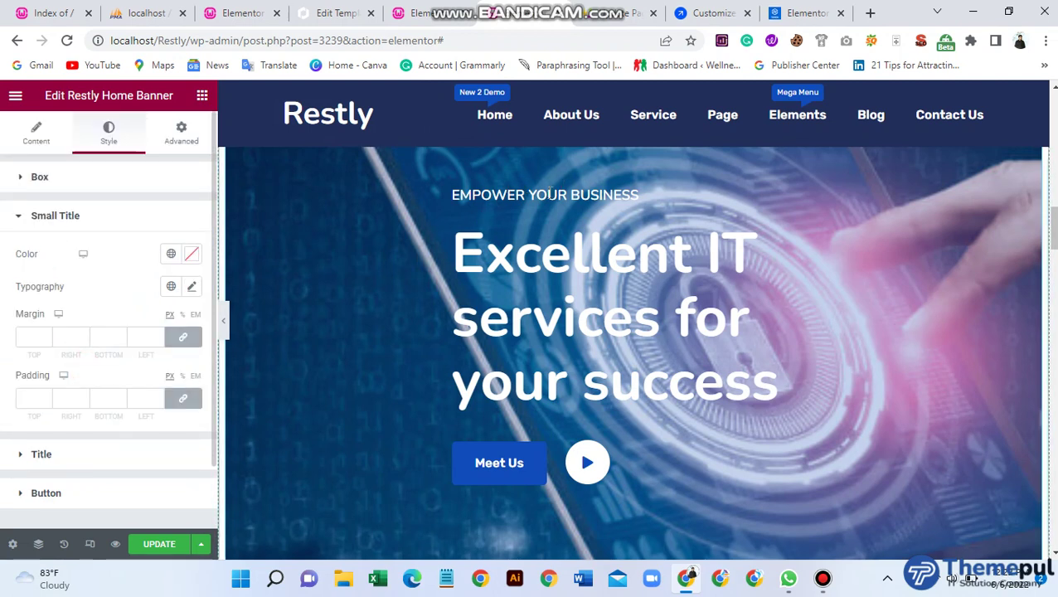
{"action": "left_click", "coordinate": [166, 257]}
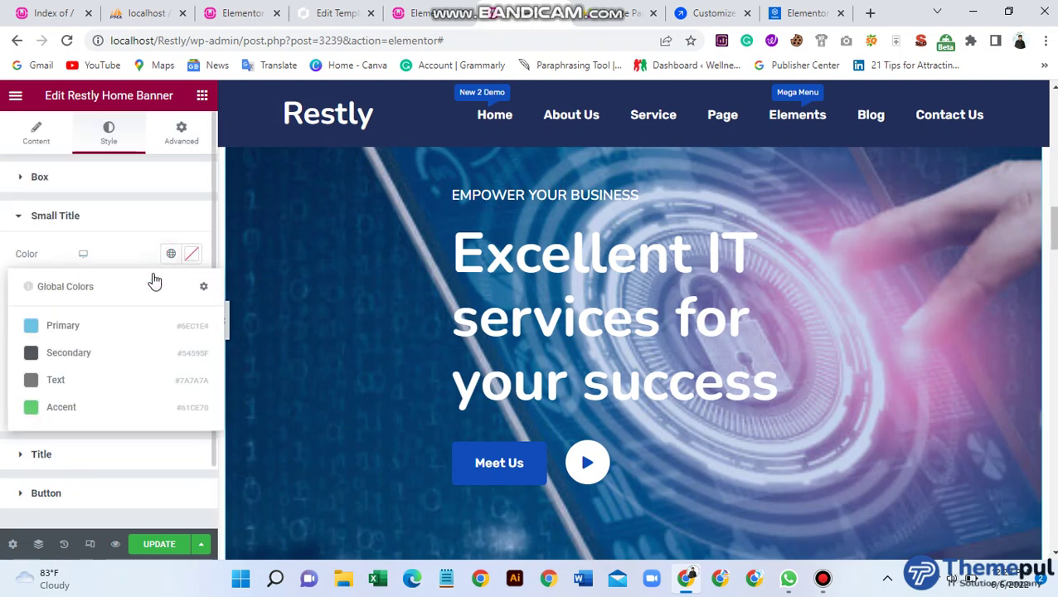
{"action": "left_click", "coordinate": [73, 331]}
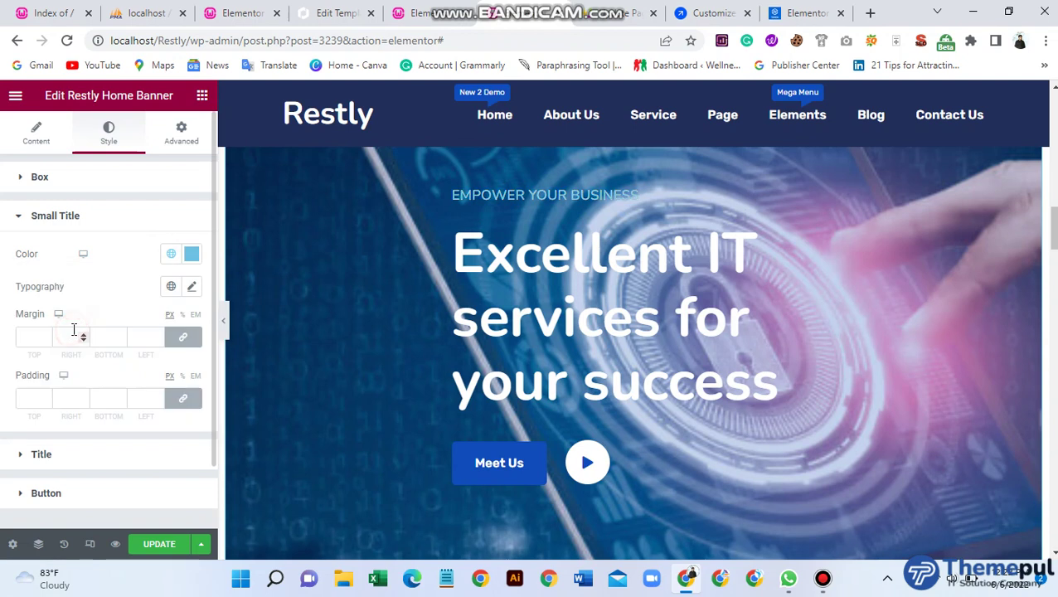
{"action": "left_click", "coordinate": [191, 253]}
{"action": "left_click", "coordinate": [224, 285]}
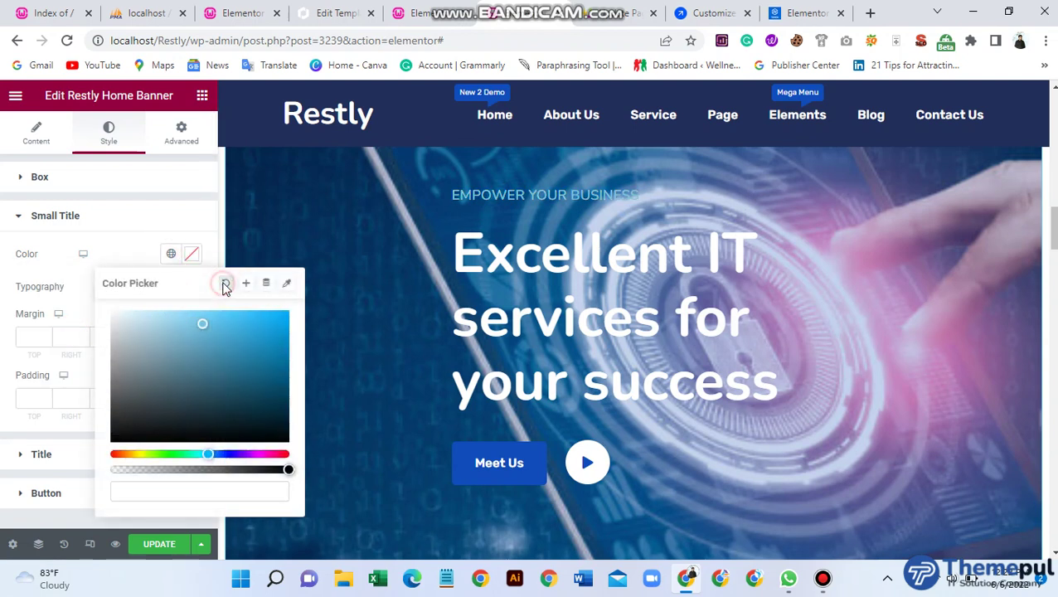
{"action": "left_click", "coordinate": [145, 252]}
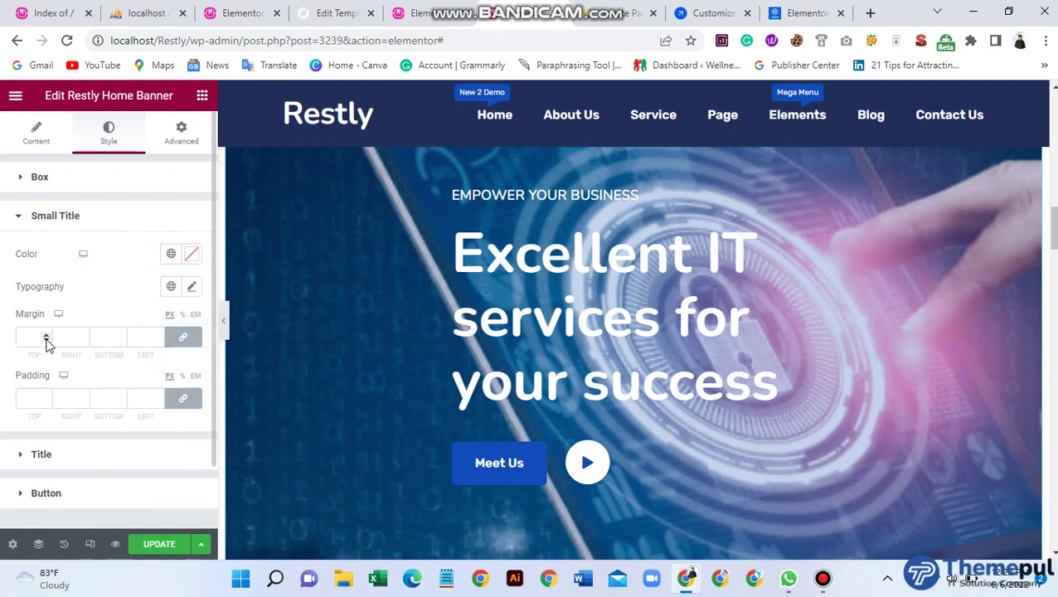
Set the small title's typography font family to Arial.
{"action": "left_click", "coordinate": [192, 287]}
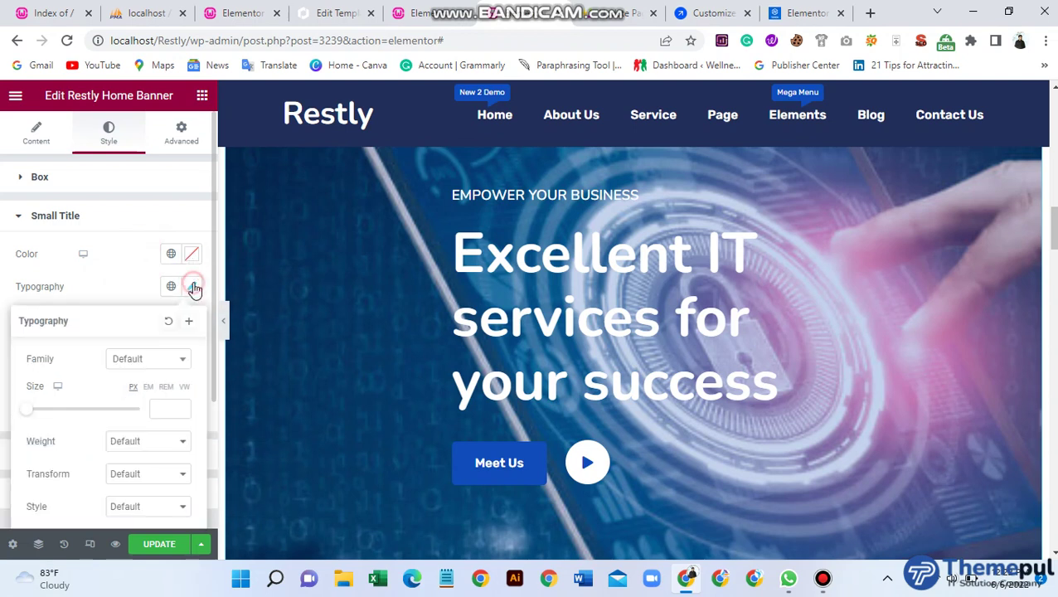
{"action": "left_click", "coordinate": [141, 363]}
{"action": "left_click", "coordinate": [143, 438]}
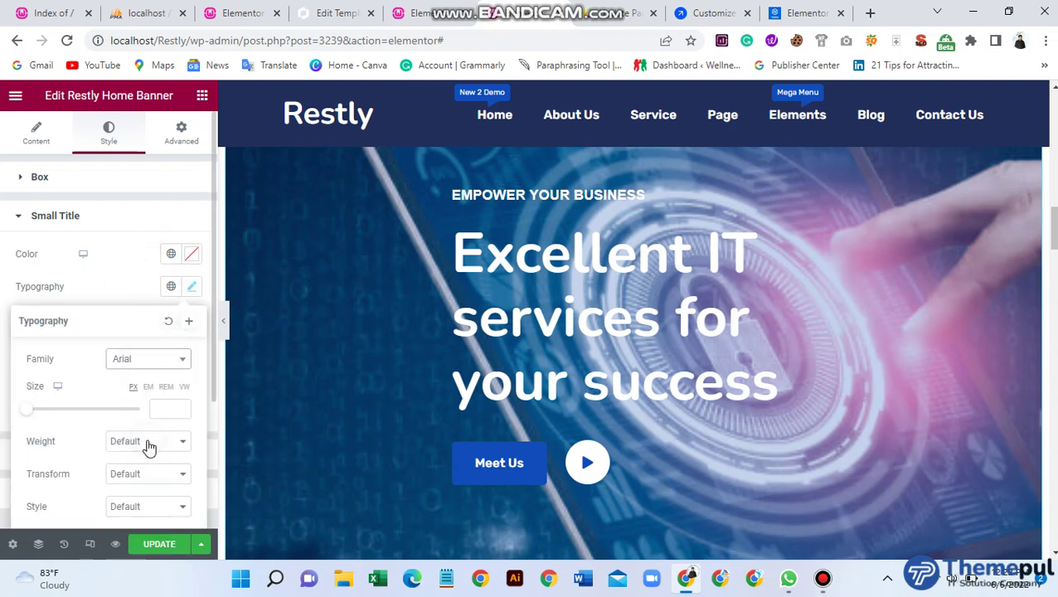
{"action": "left_click", "coordinate": [119, 289]}
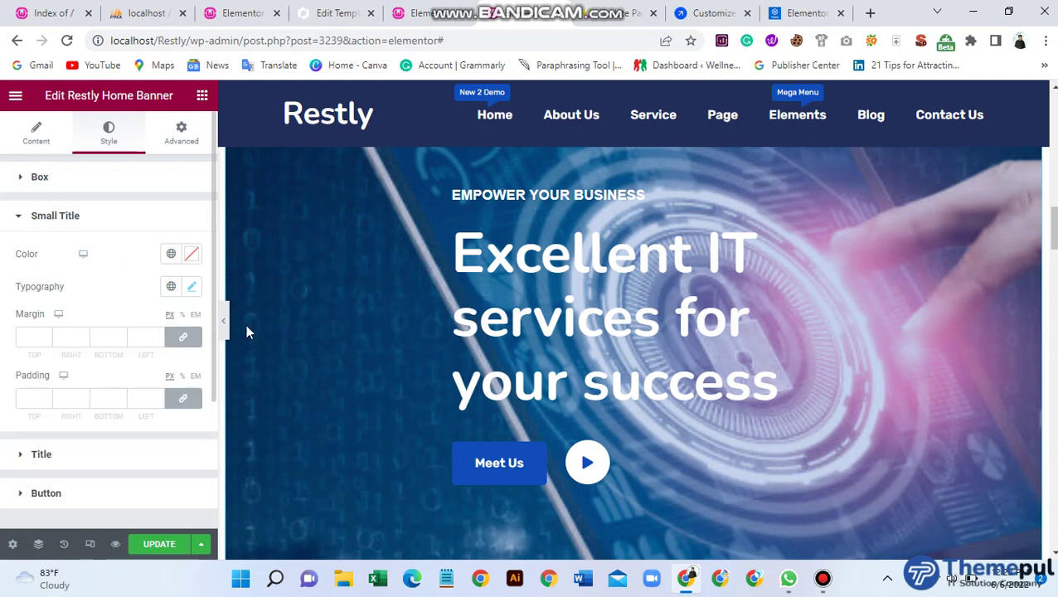
Try a small title margin of 4, then clear it so the margins stay empty.
{"action": "left_click", "coordinate": [47, 336]}
{"action": "left_click", "coordinate": [46, 335]}
{"action": "key", "text": "BackSpace"}
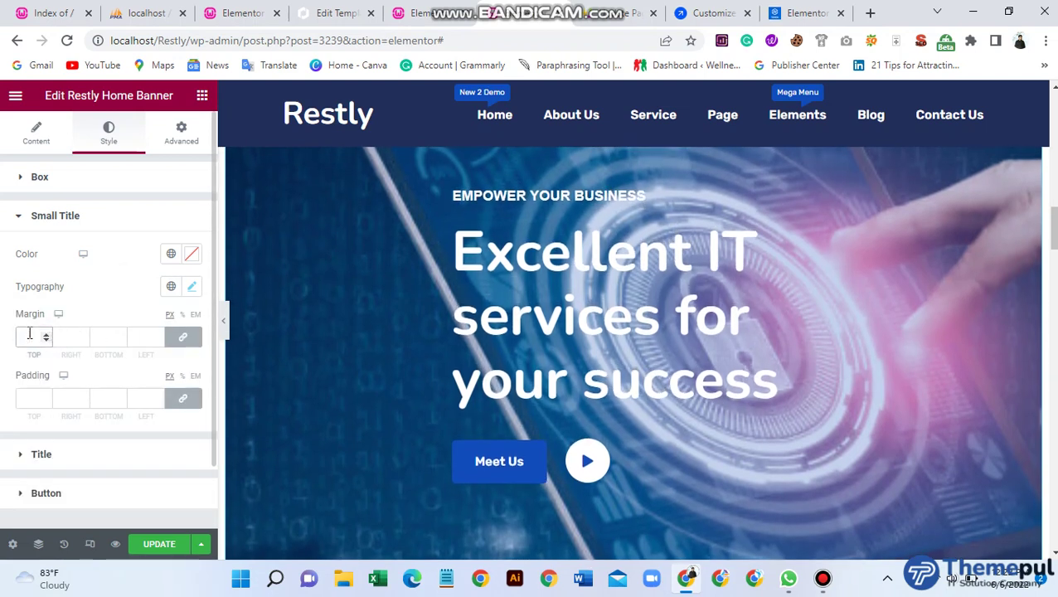
{"action": "scroll", "coordinate": [83, 381], "scroll_direction": "down", "scroll_amount": 1}
{"action": "left_click", "coordinate": [74, 388]}
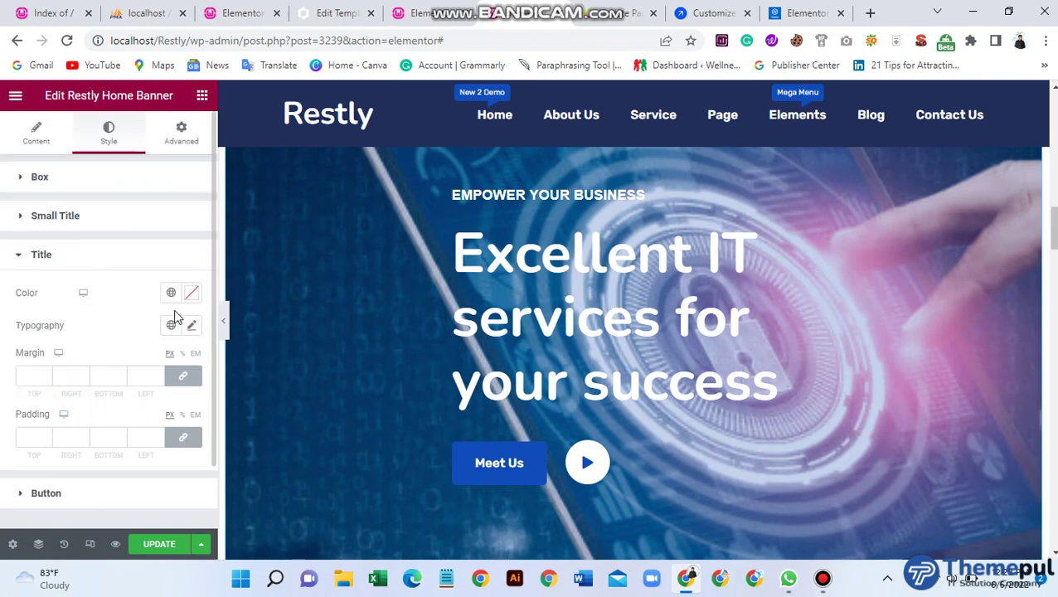
Try #D15858 red as the title colour, then clear it back to default white.
{"action": "left_click", "coordinate": [189, 295]}
{"action": "left_click", "coordinate": [212, 370]}
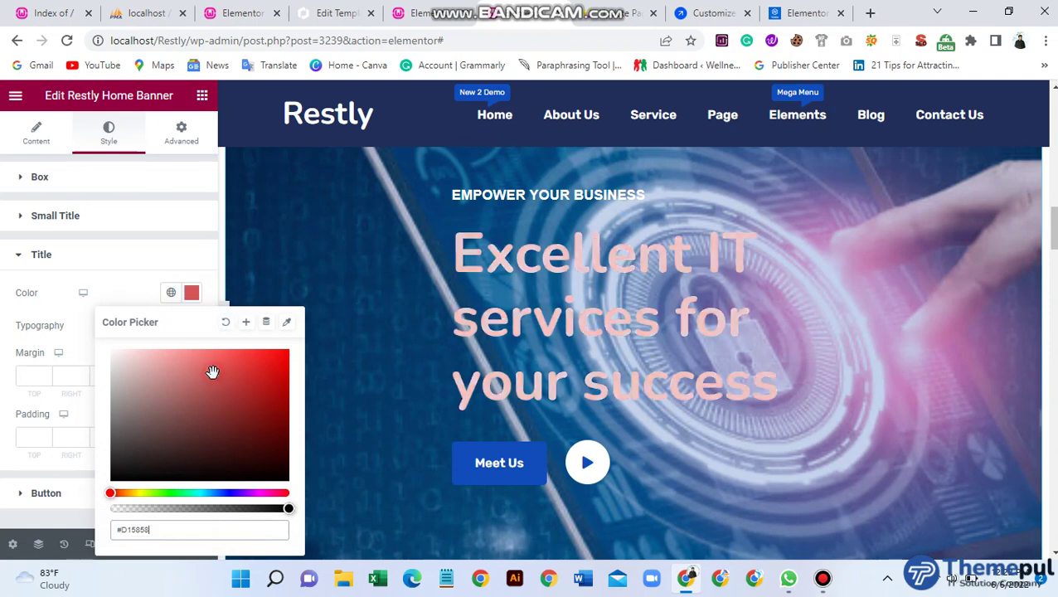
{"action": "left_click", "coordinate": [194, 302]}
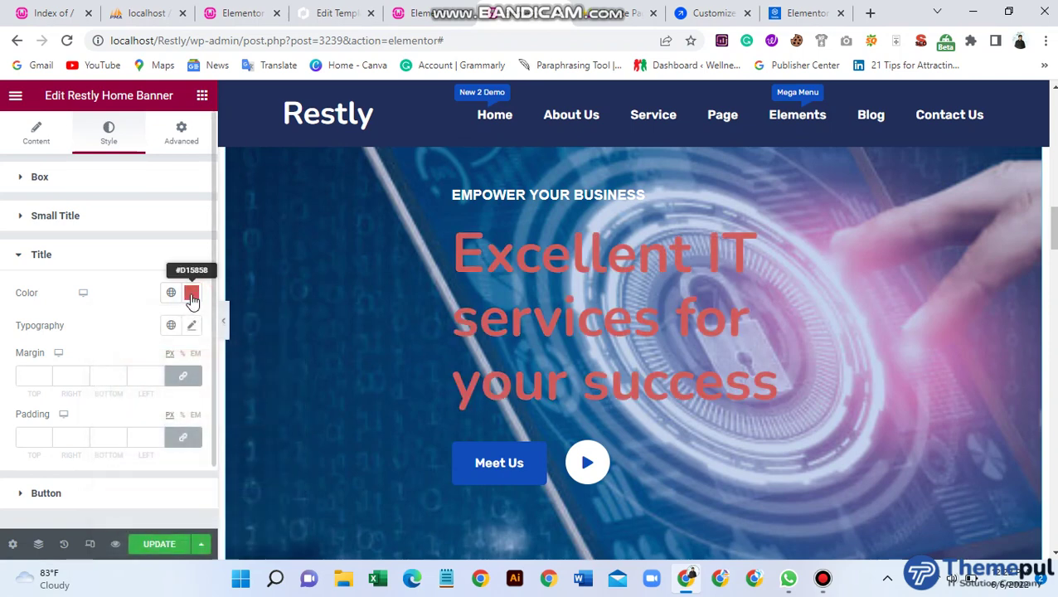
{"action": "left_click", "coordinate": [190, 303]}
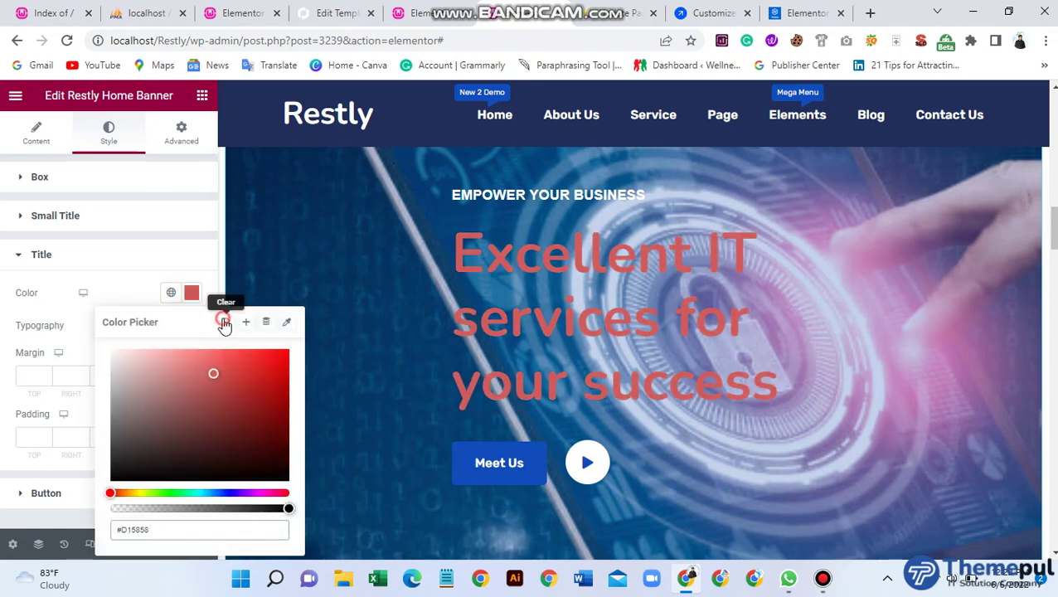
{"action": "left_click", "coordinate": [224, 322]}
{"action": "left_click", "coordinate": [62, 327]}
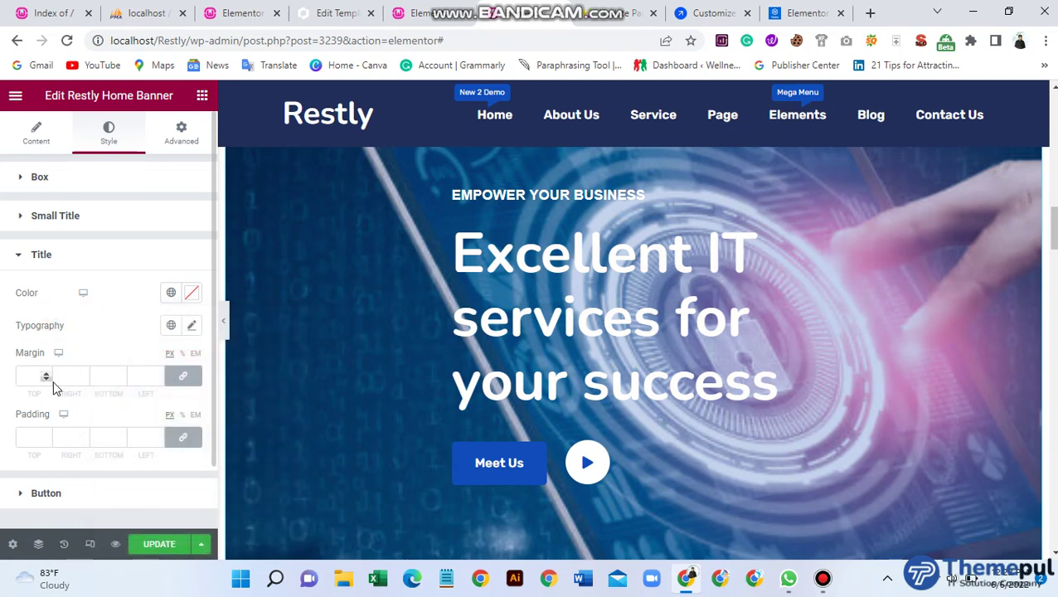
{"action": "scroll", "coordinate": [77, 447], "scroll_direction": "down", "scroll_amount": 1}
{"action": "left_click", "coordinate": [67, 421]}
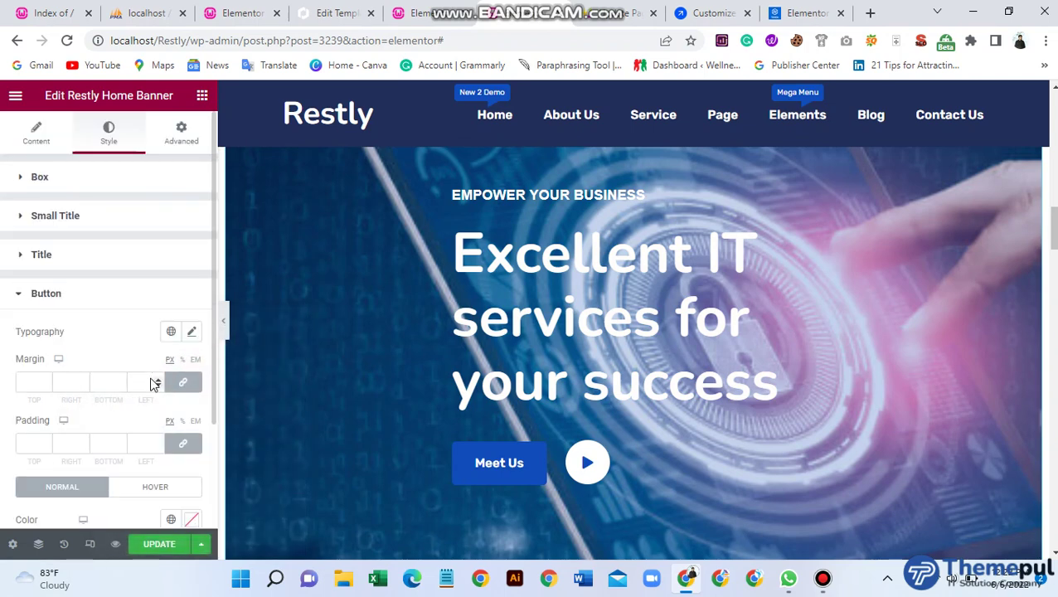
Set the Meet Us button's typography font family to Tahoma.
{"action": "scroll", "coordinate": [151, 382], "scroll_direction": "down", "scroll_amount": 2}
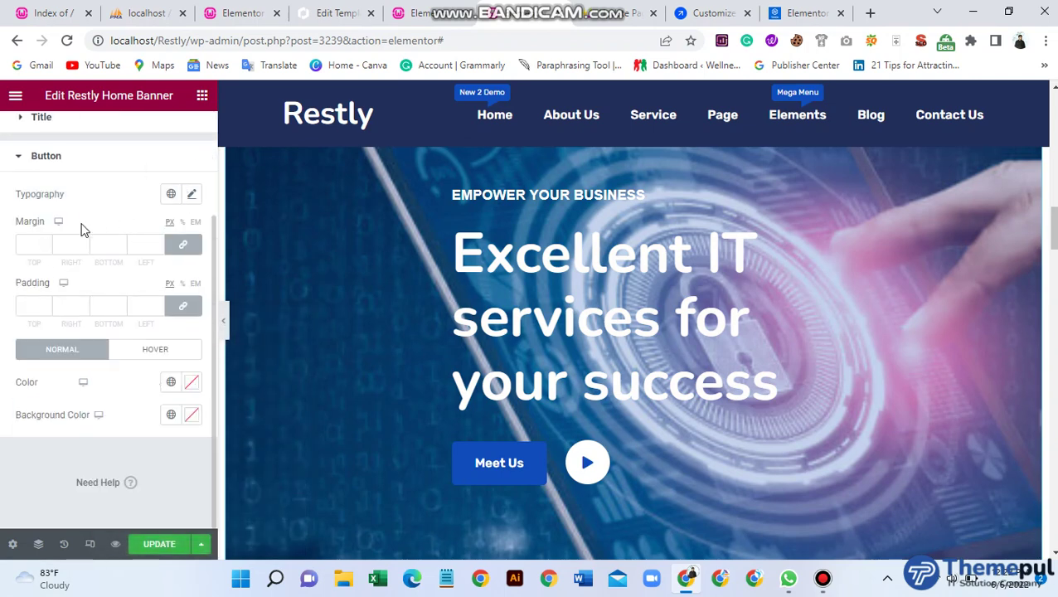
{"action": "left_click", "coordinate": [192, 195]}
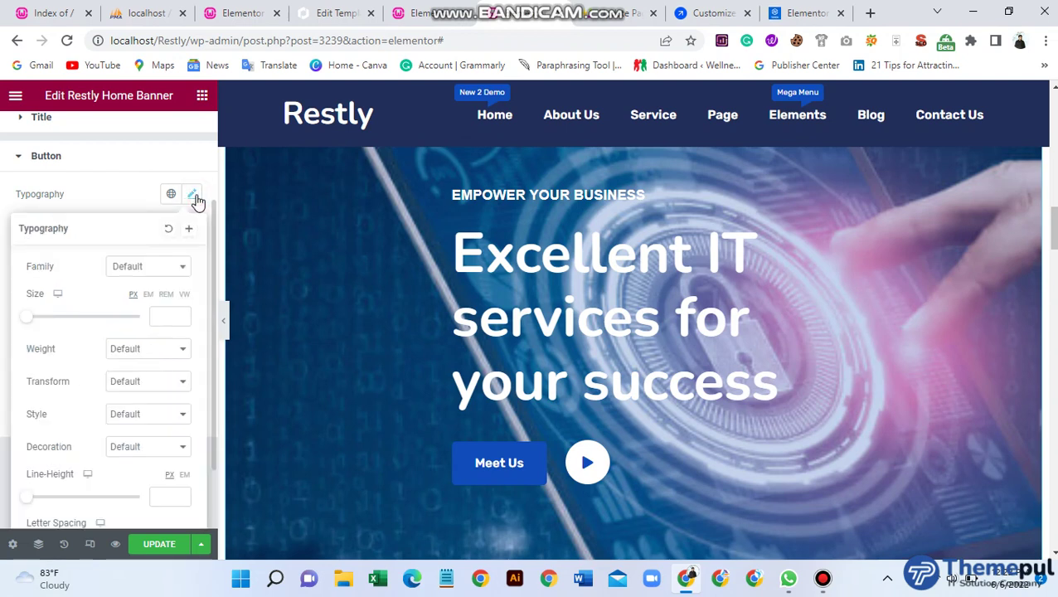
{"action": "left_click", "coordinate": [144, 266]}
{"action": "left_click", "coordinate": [132, 365]}
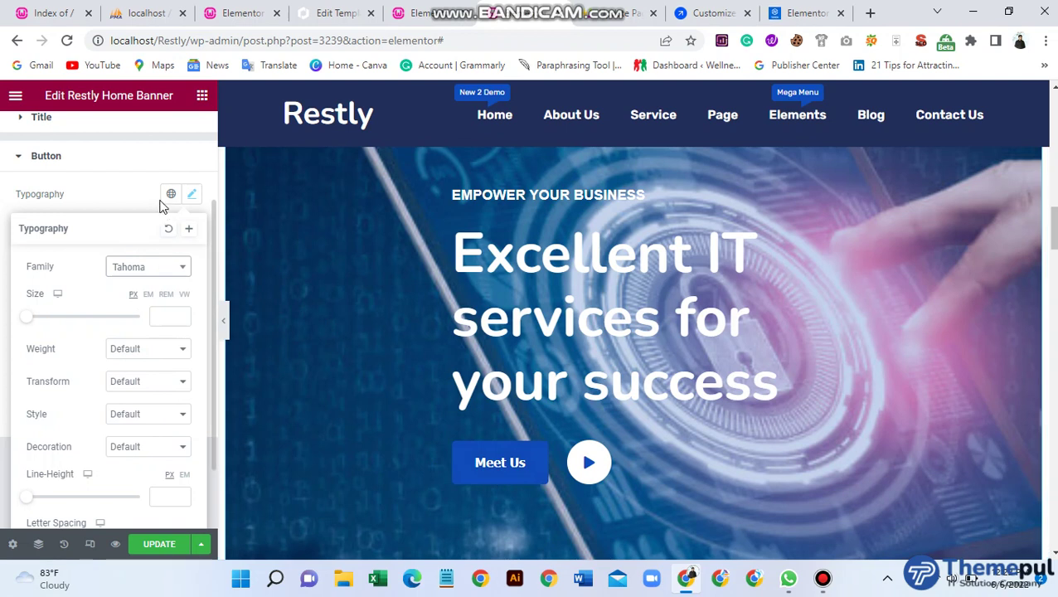
{"action": "left_click", "coordinate": [112, 173]}
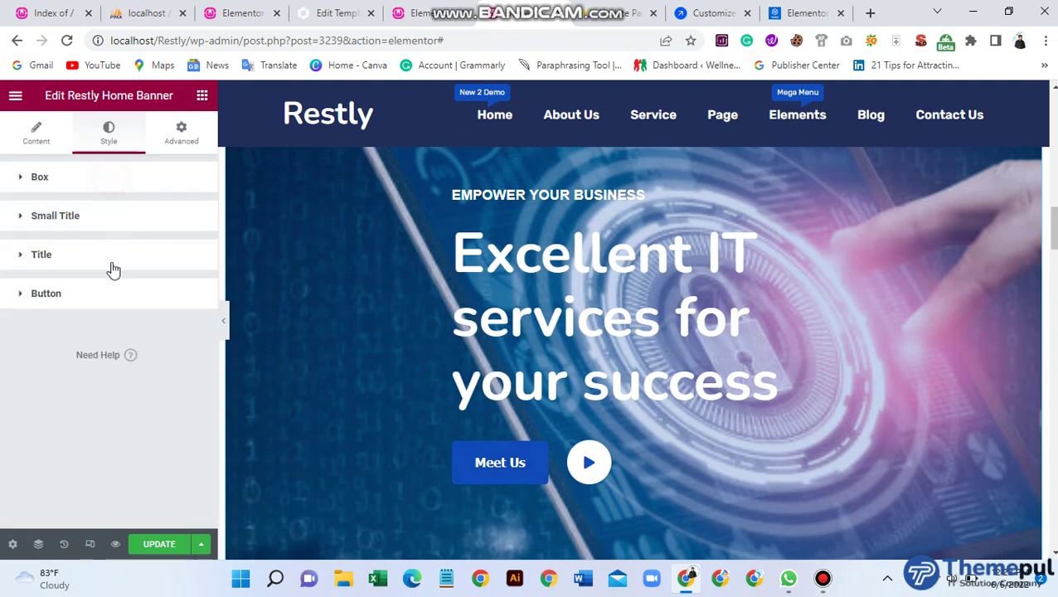
{"action": "left_click", "coordinate": [83, 295]}
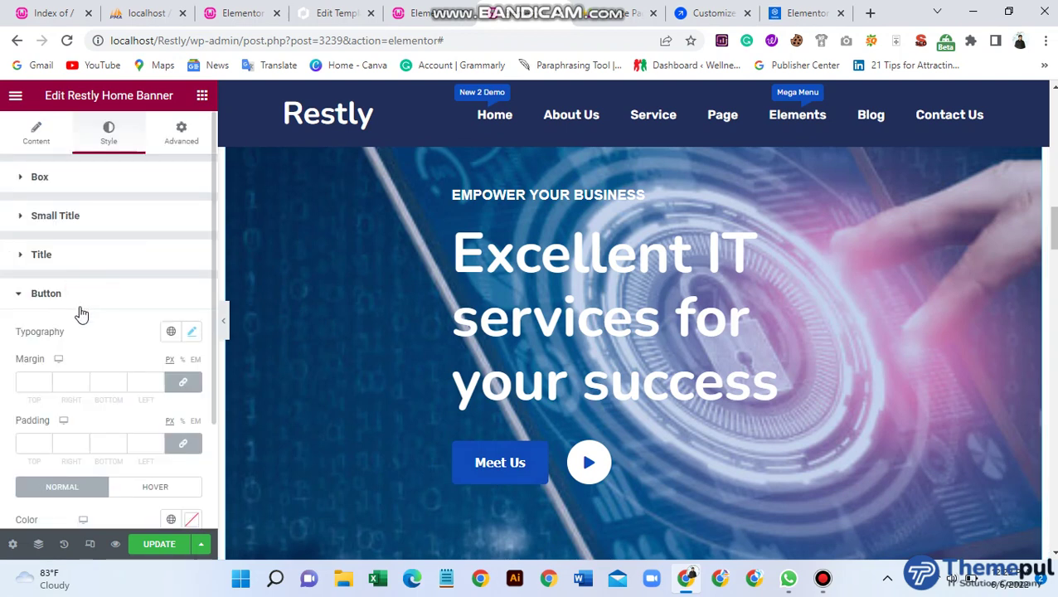
{"action": "scroll", "coordinate": [78, 315], "scroll_direction": "down", "scroll_amount": 1}
{"action": "scroll", "coordinate": [49, 407], "scroll_direction": "down", "scroll_amount": 1}
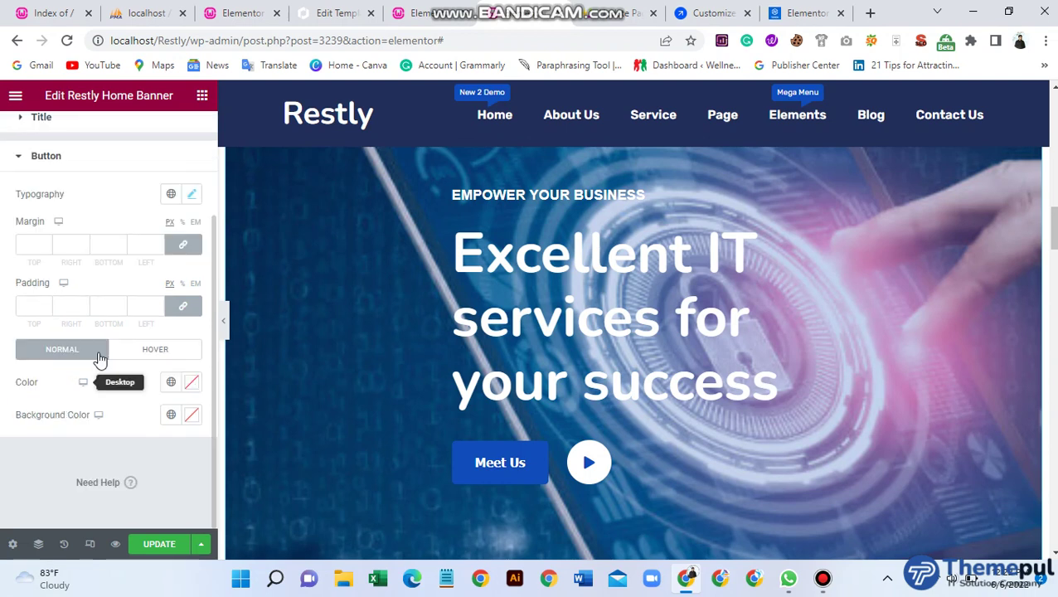
Try red shades #D72525 and #973030 on the button text, then clear it to white.
{"action": "left_click", "coordinate": [193, 386]}
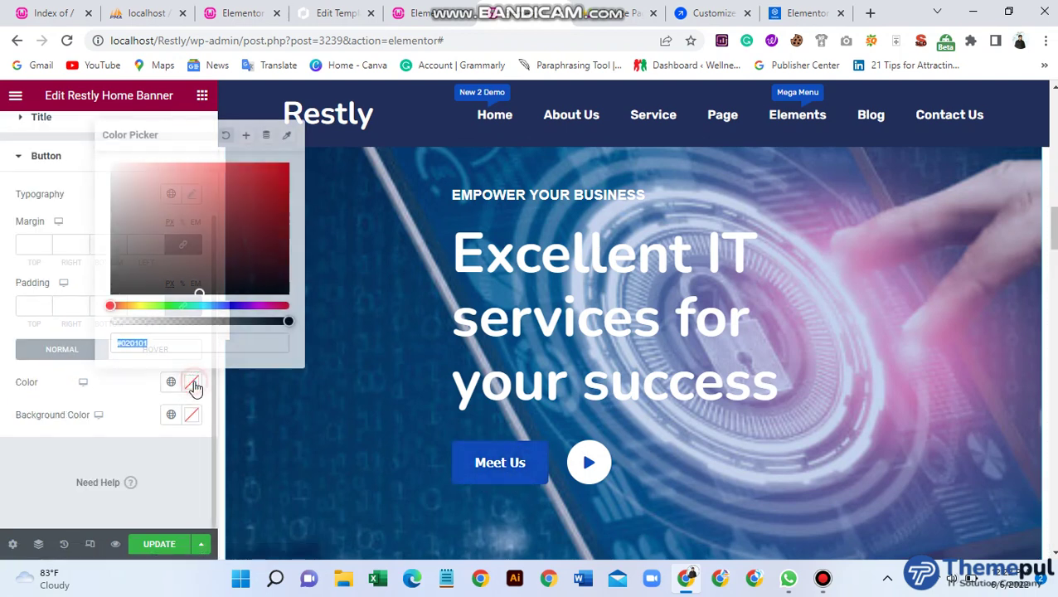
{"action": "left_click", "coordinate": [257, 184]}
{"action": "left_click", "coordinate": [231, 218]}
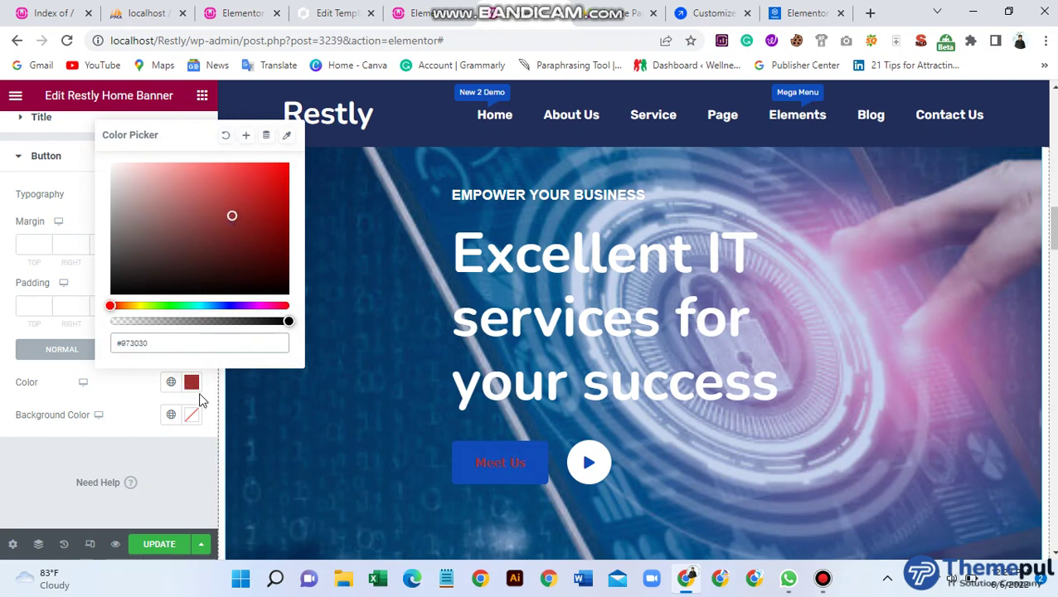
{"action": "left_click", "coordinate": [134, 381]}
{"action": "left_click", "coordinate": [192, 383]}
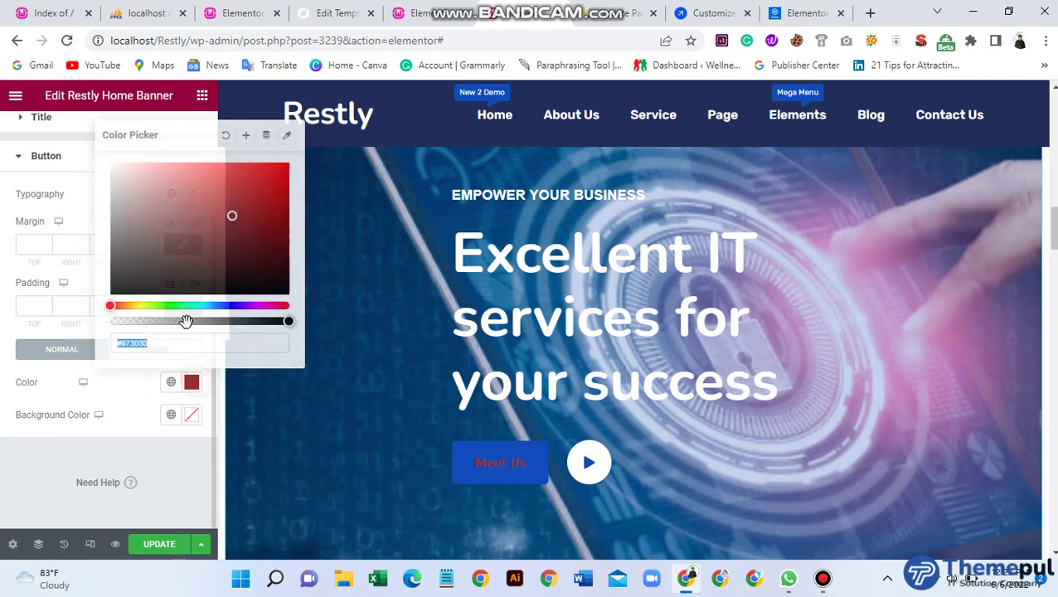
{"action": "left_click", "coordinate": [225, 135]}
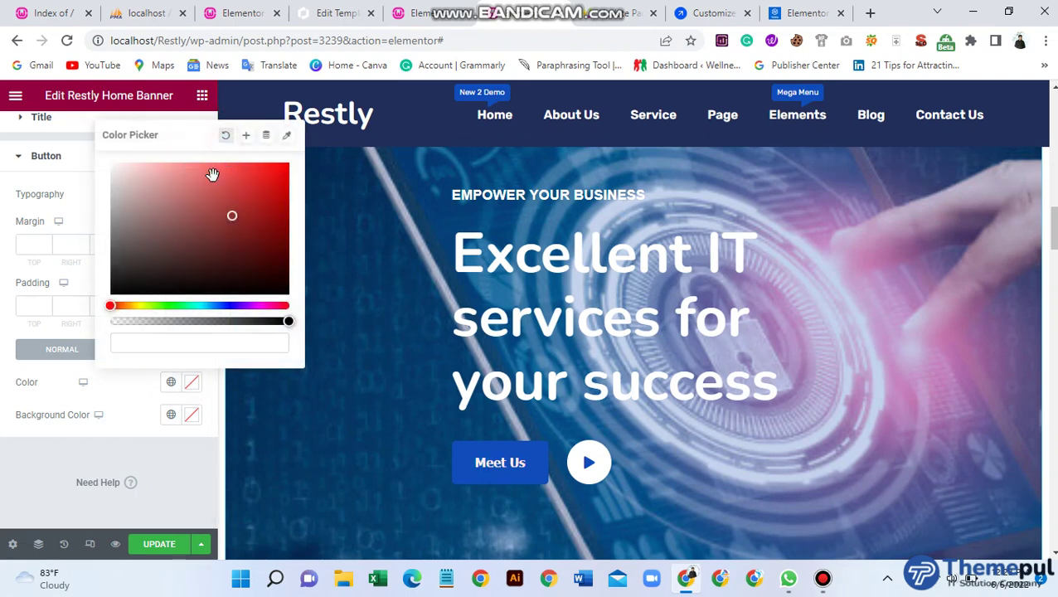
{"action": "left_click", "coordinate": [135, 384]}
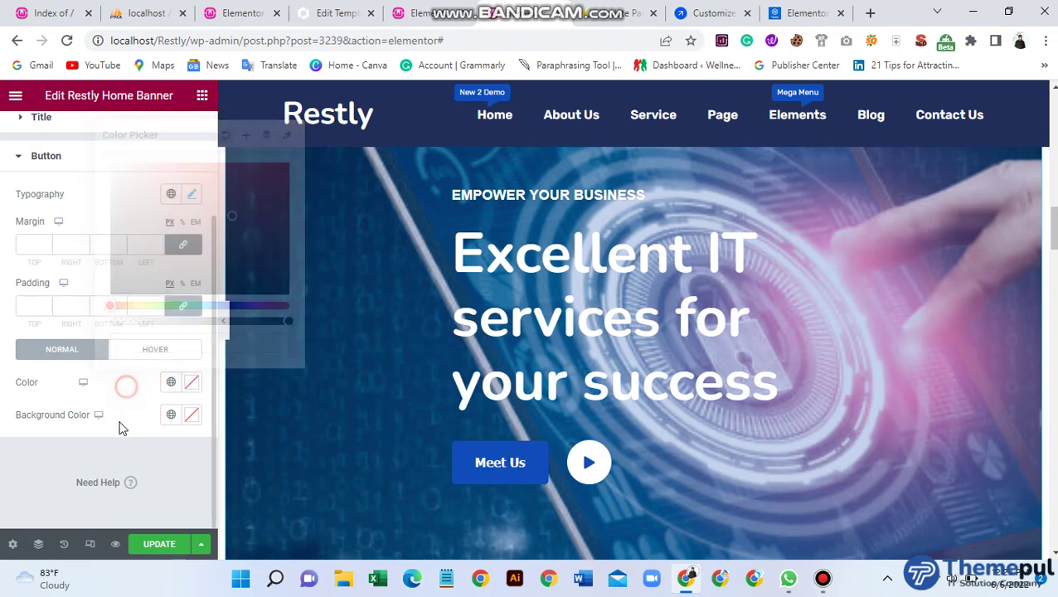
Set the Meet Us button's Hover background color to grey #A09797.
{"action": "left_click", "coordinate": [143, 348]}
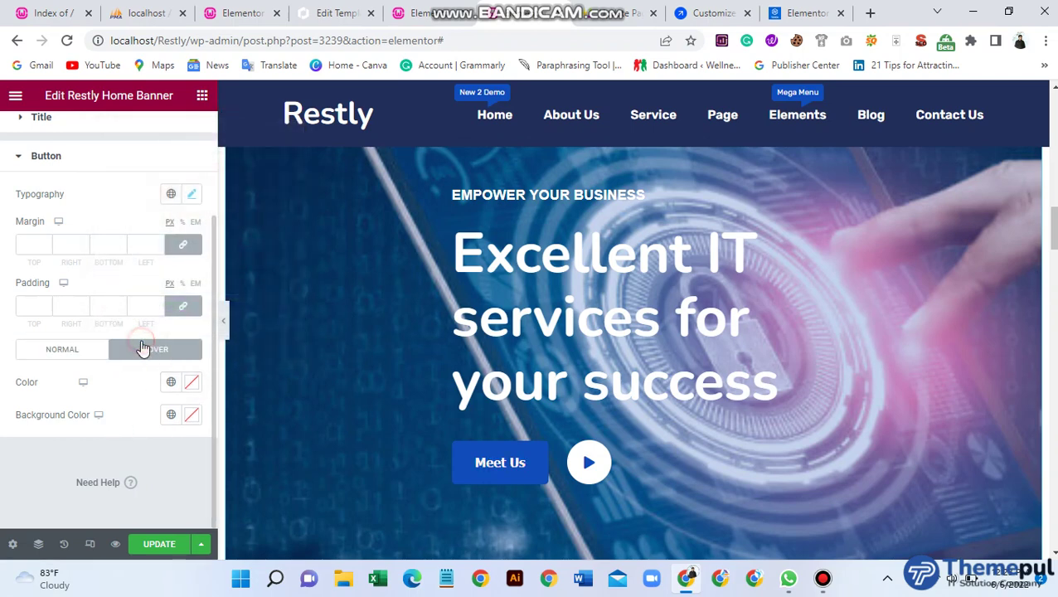
{"action": "left_click", "coordinate": [192, 417]}
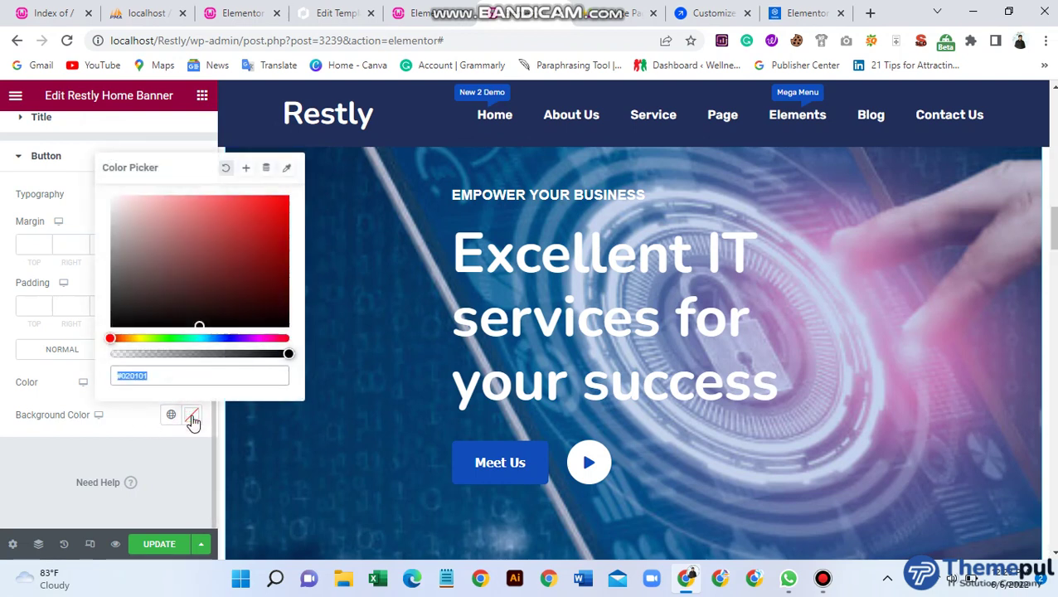
{"action": "left_click", "coordinate": [142, 243]}
{"action": "left_click", "coordinate": [129, 240]}
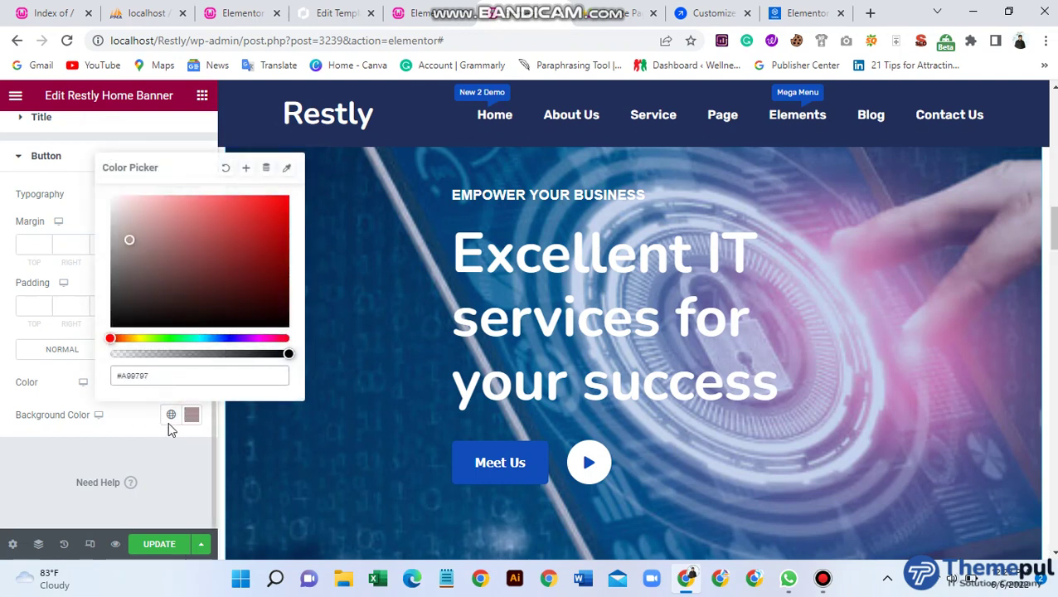
{"action": "left_click", "coordinate": [132, 416]}
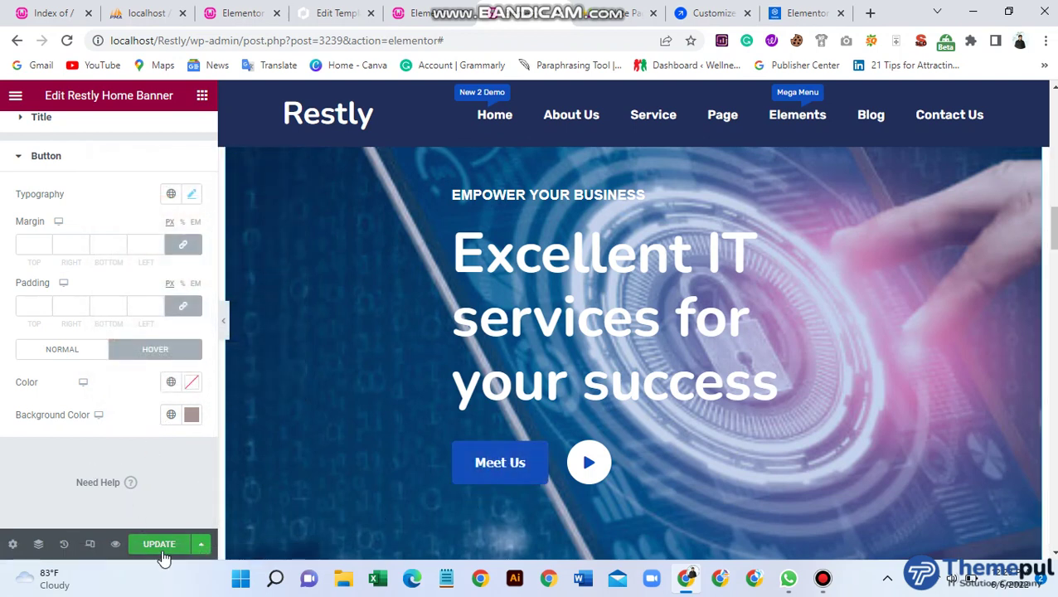
{"action": "scroll", "coordinate": [151, 487], "scroll_direction": "up", "scroll_amount": 2}
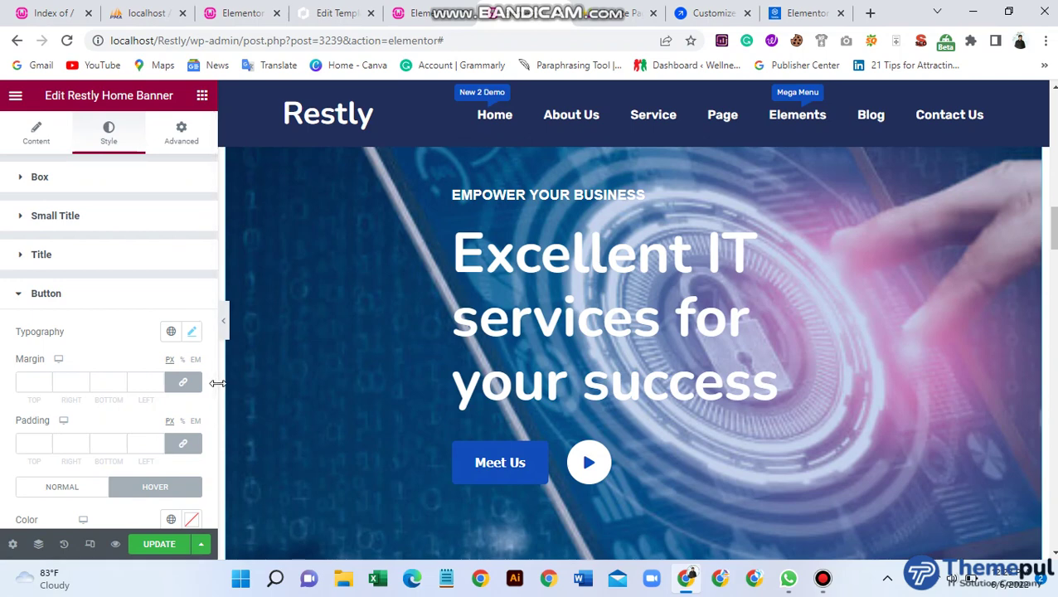
{"action": "scroll", "coordinate": [567, 472], "scroll_direction": "up", "scroll_amount": 3}
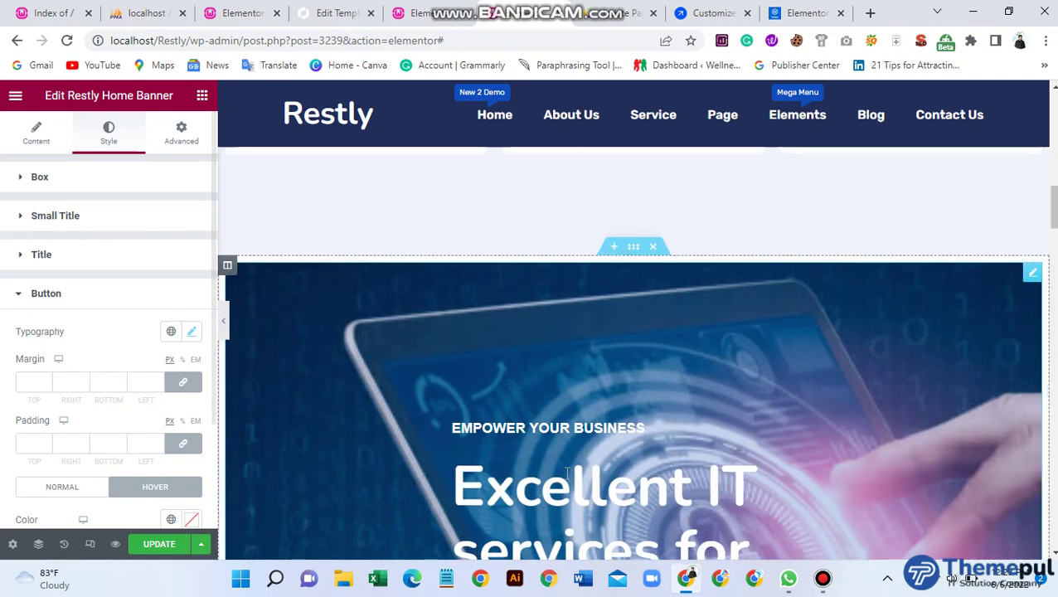
{"action": "scroll", "coordinate": [567, 473], "scroll_direction": "down", "scroll_amount": 3}
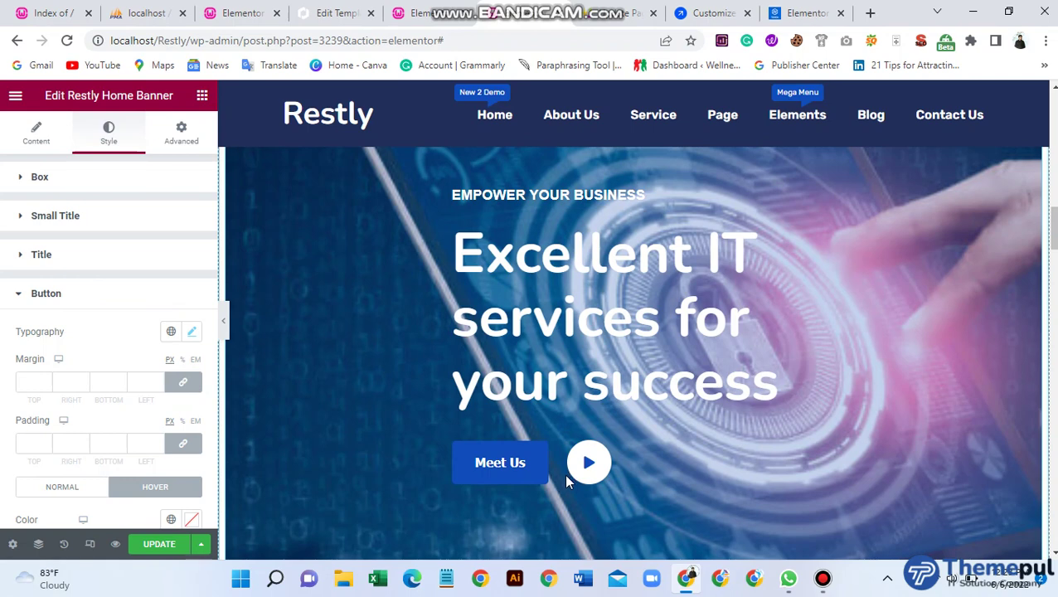